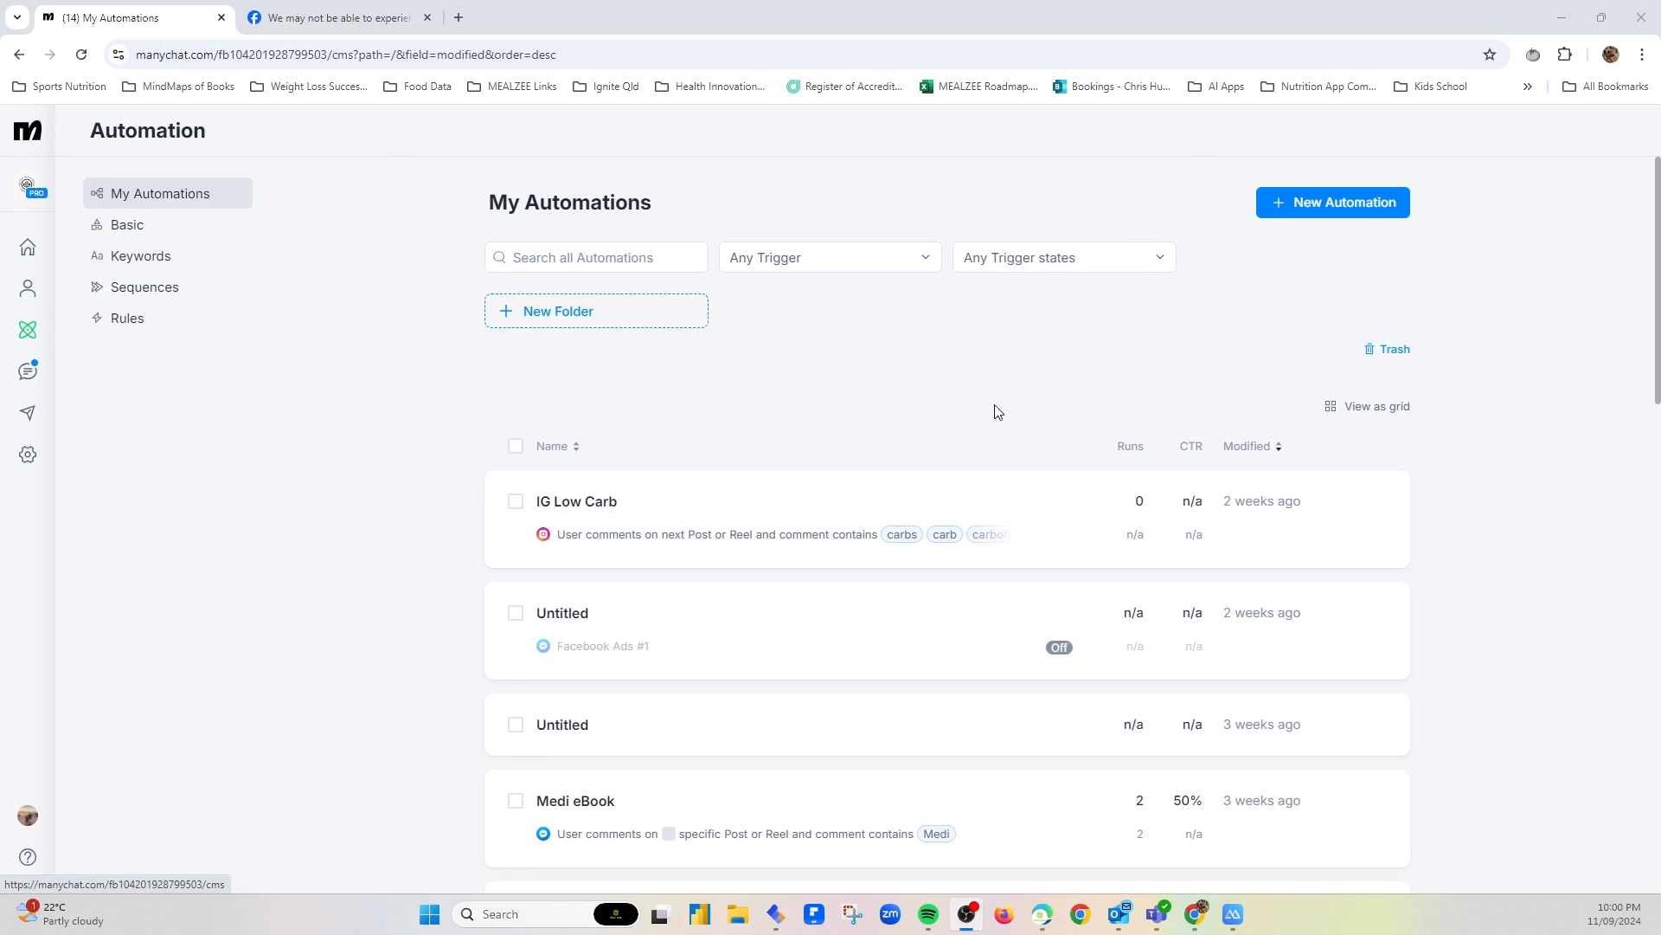
Step: Create a new blank automation from scratch, skipping the Ready-to-Go templates
left_click(1324, 207)
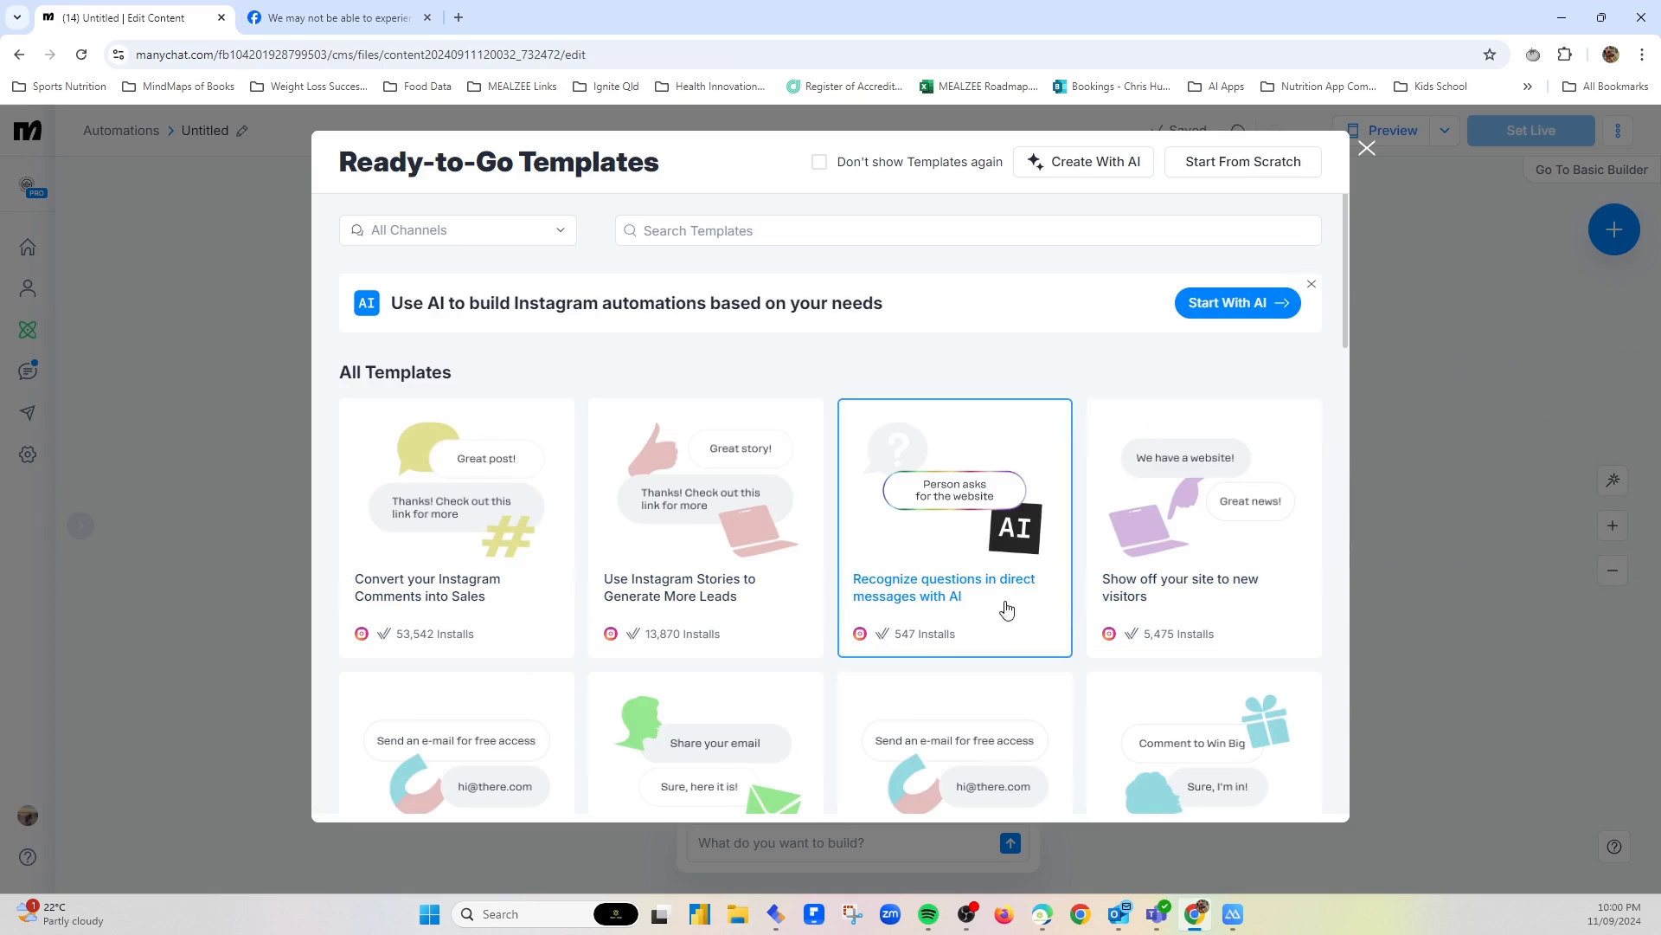
left_click(1254, 172)
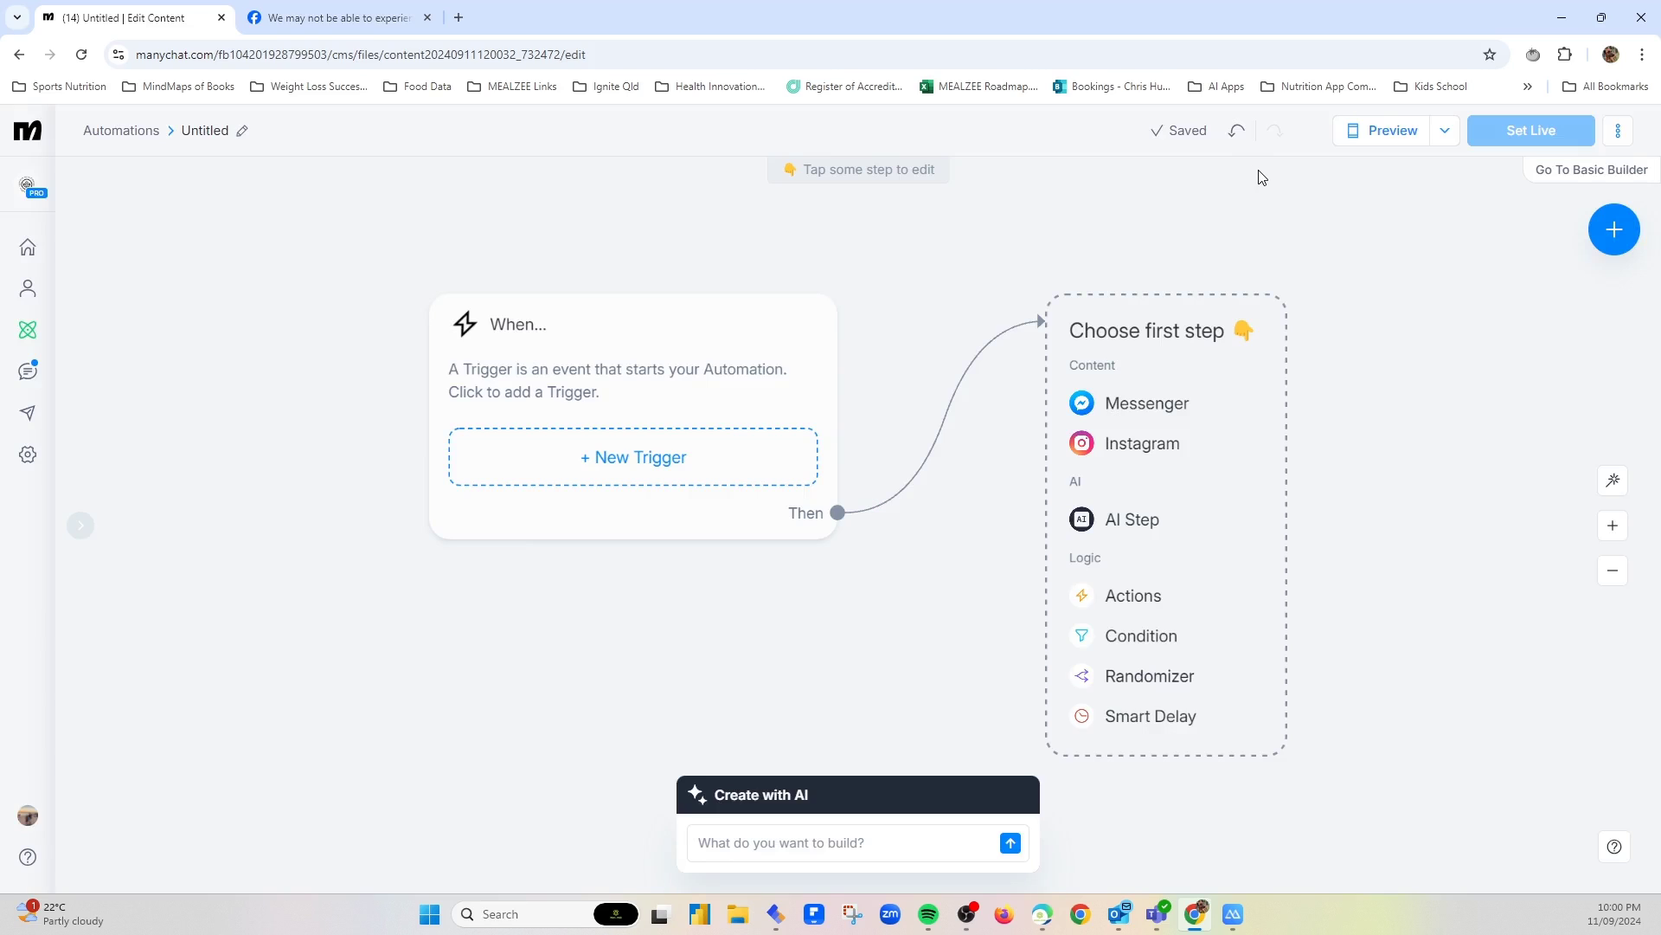
Step: Add a Messenger 'User comments on your Post' trigger to the automation
left_click(669, 467)
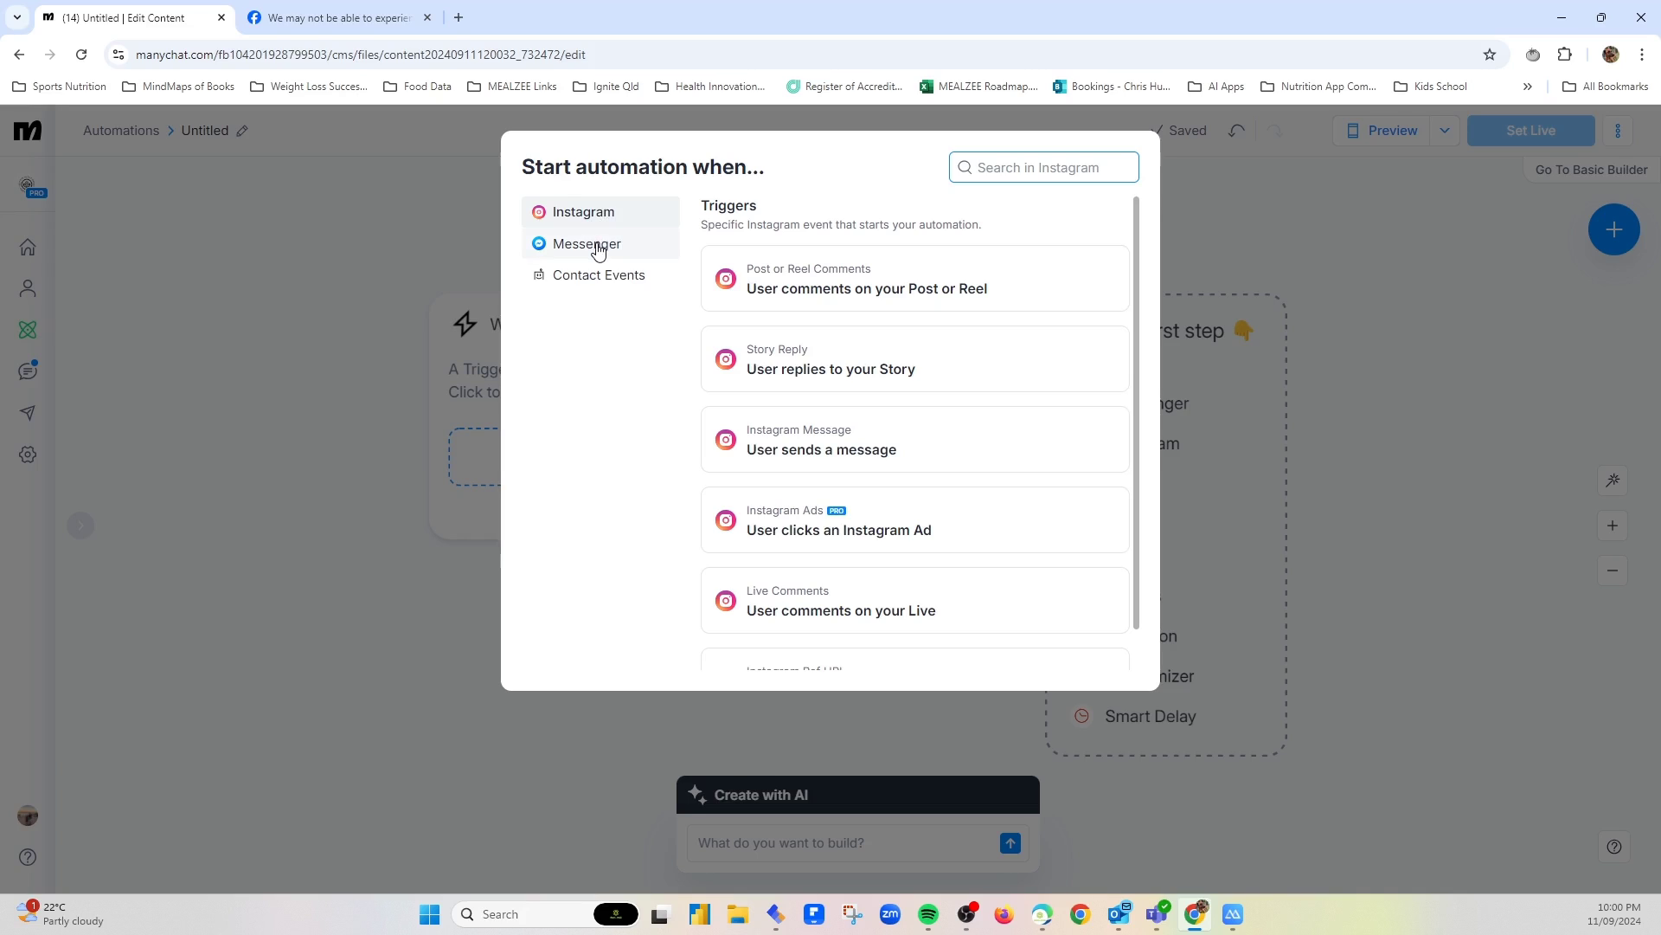
left_click(598, 250)
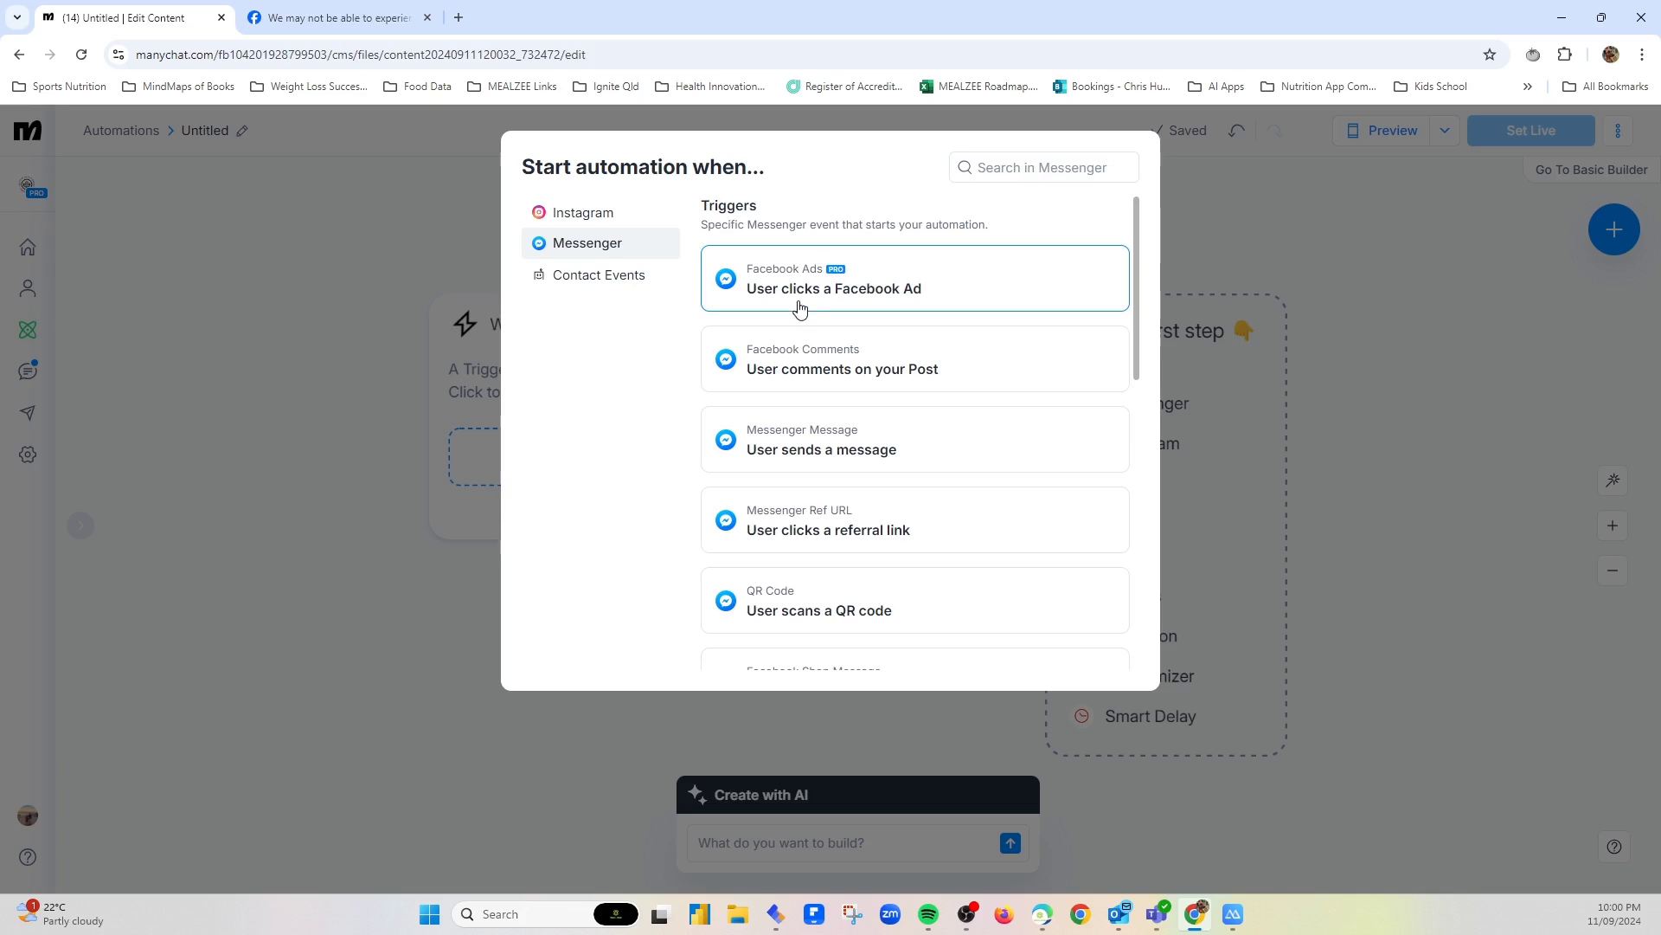
left_click(825, 374)
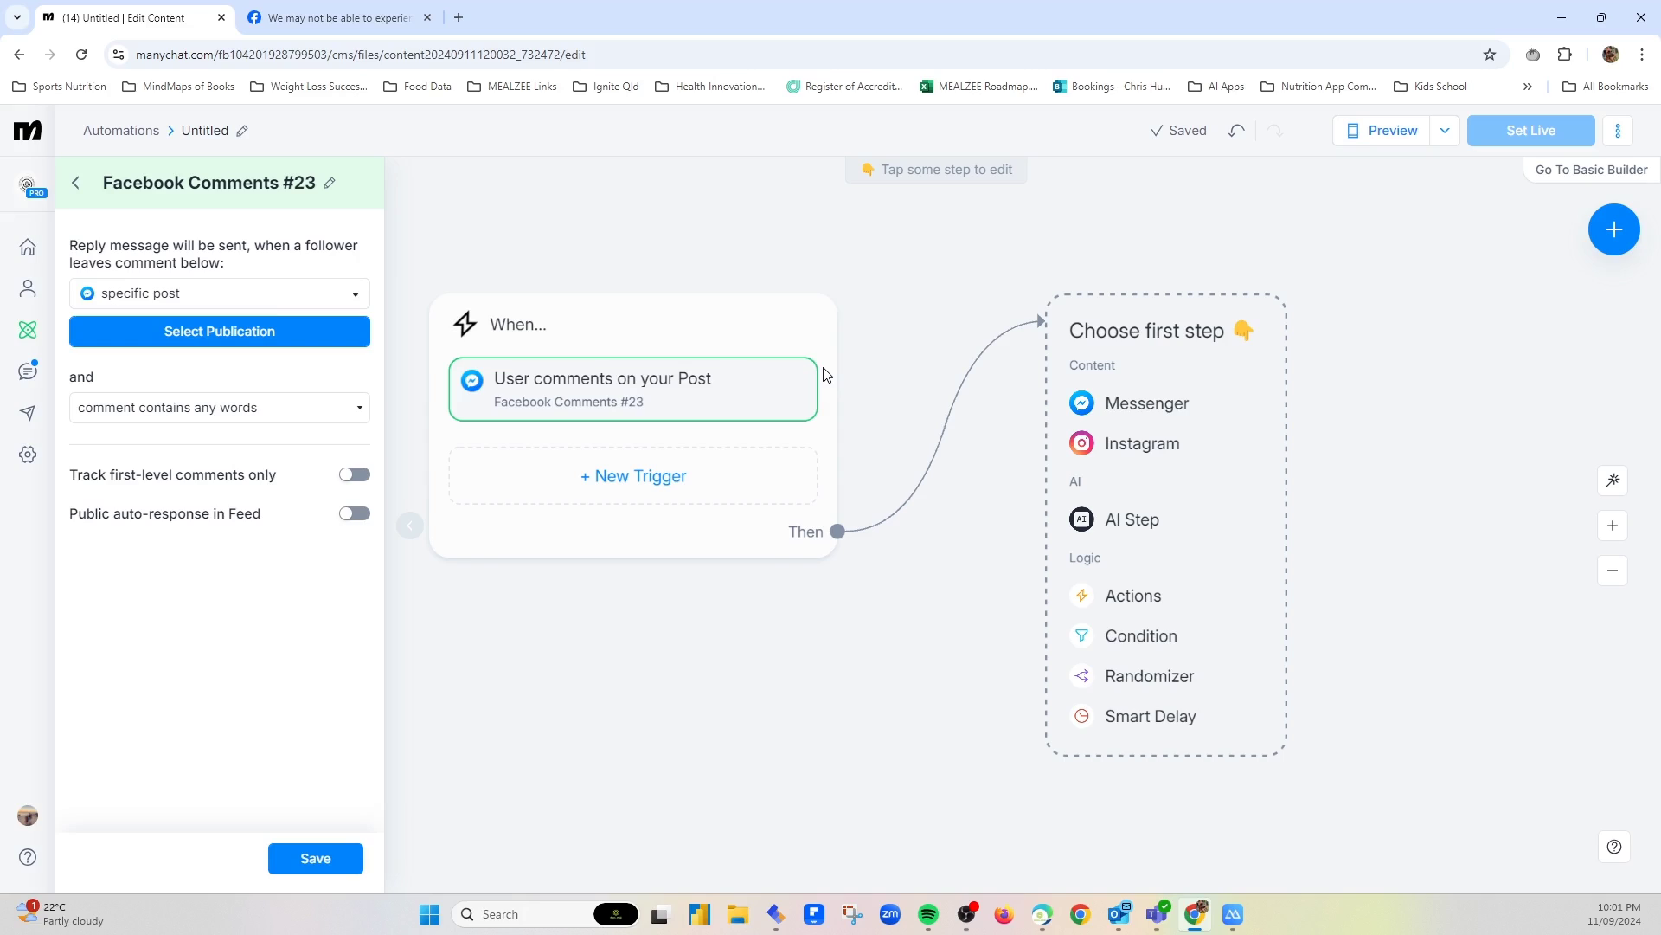
Step: Point the comment trigger at the coastal photo post
left_click(285, 333)
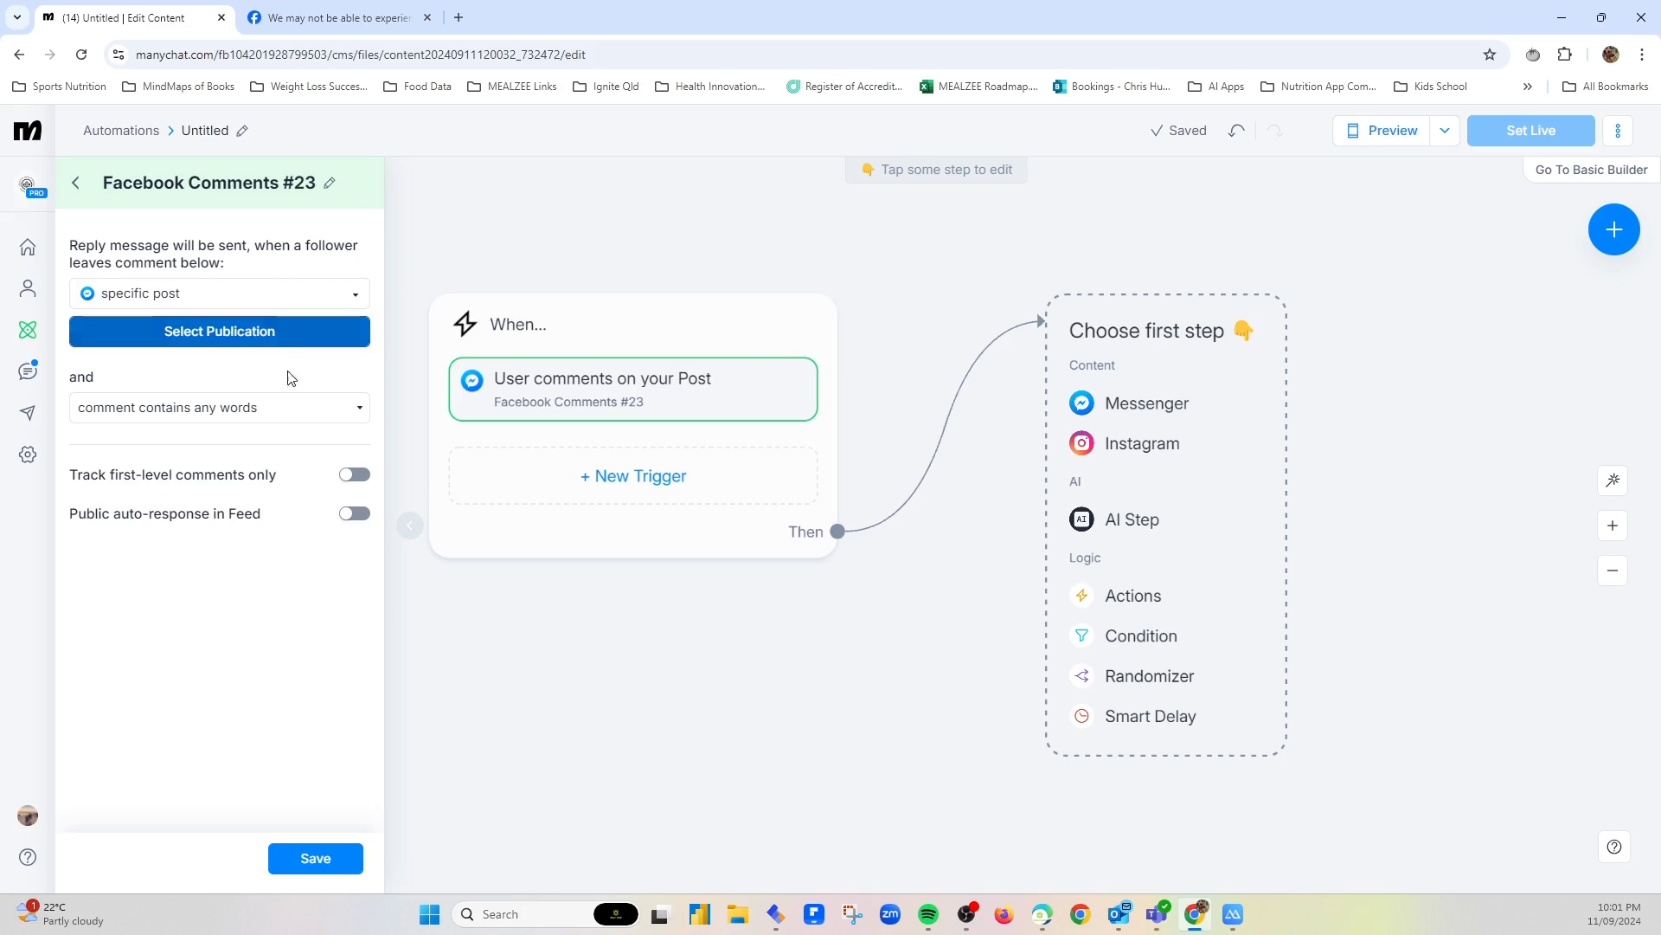
left_click(239, 299)
left_click(197, 331)
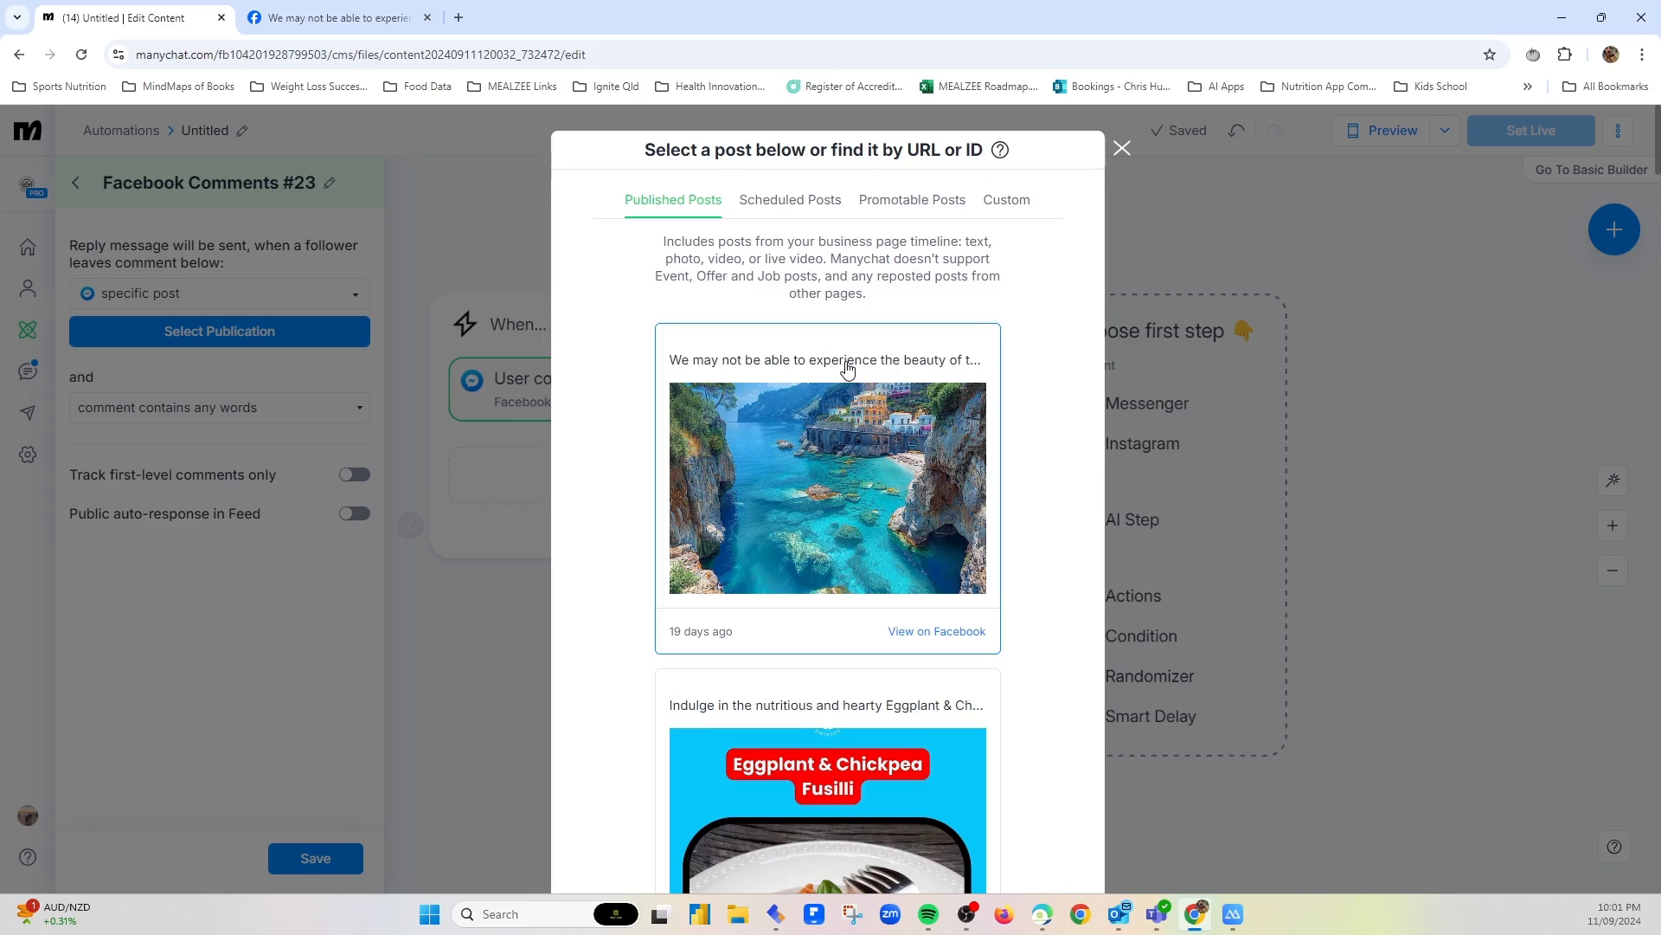
left_click(849, 368)
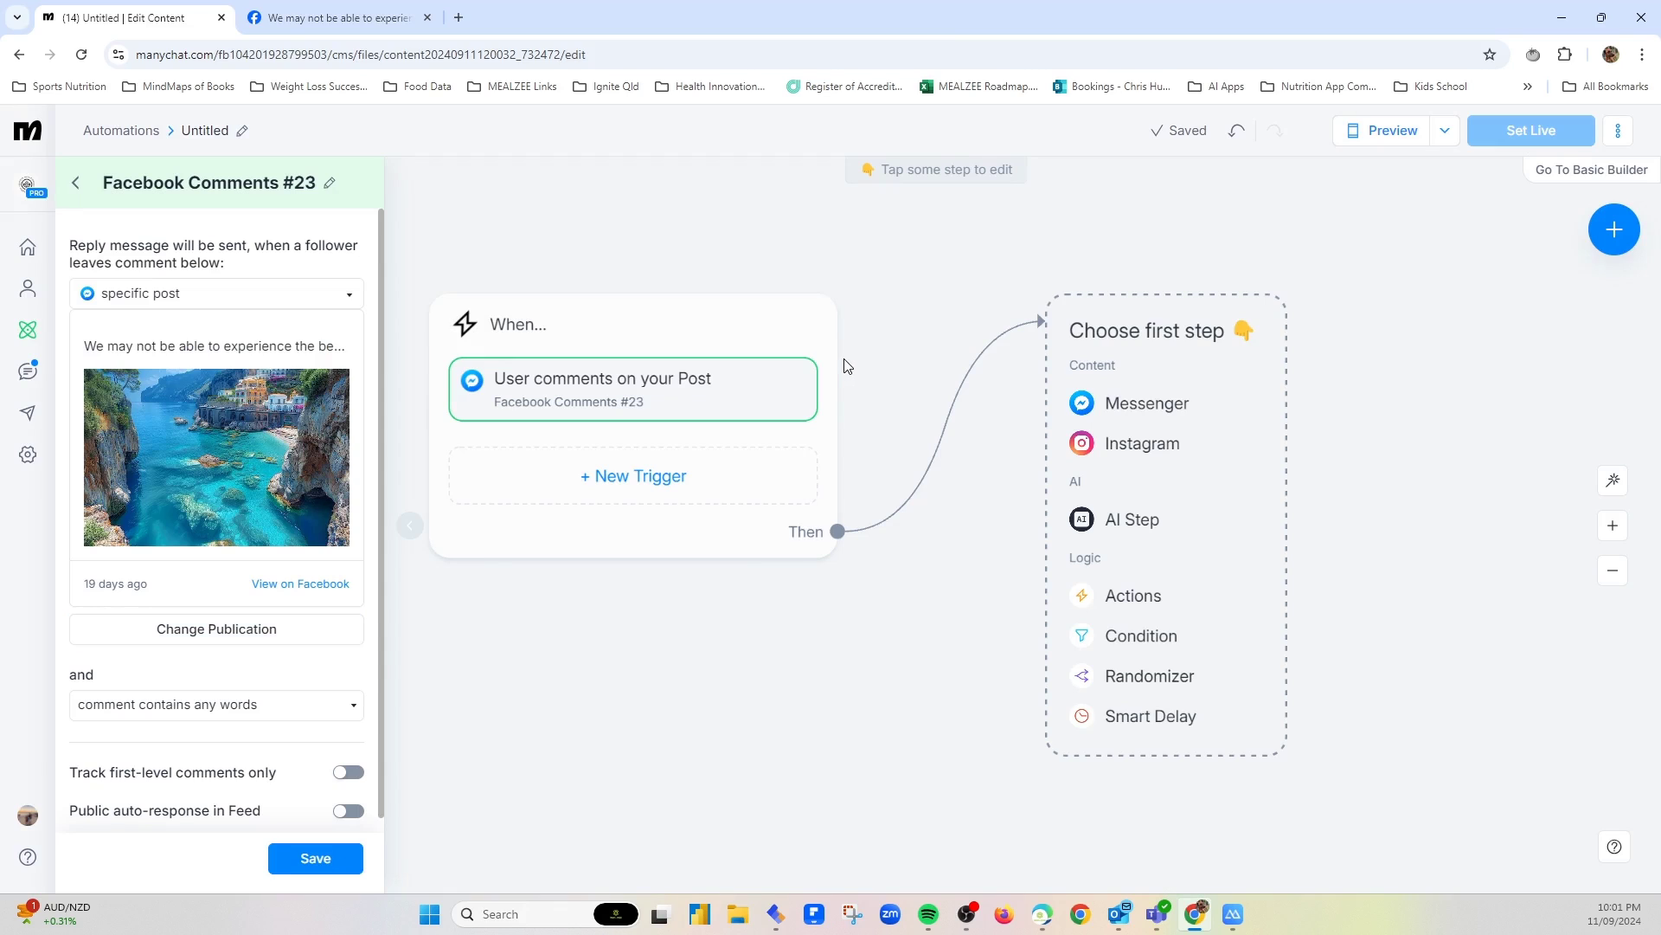
Step: Set the condition to 'comment contains specific words' and start adding a keyword
left_click(264, 717)
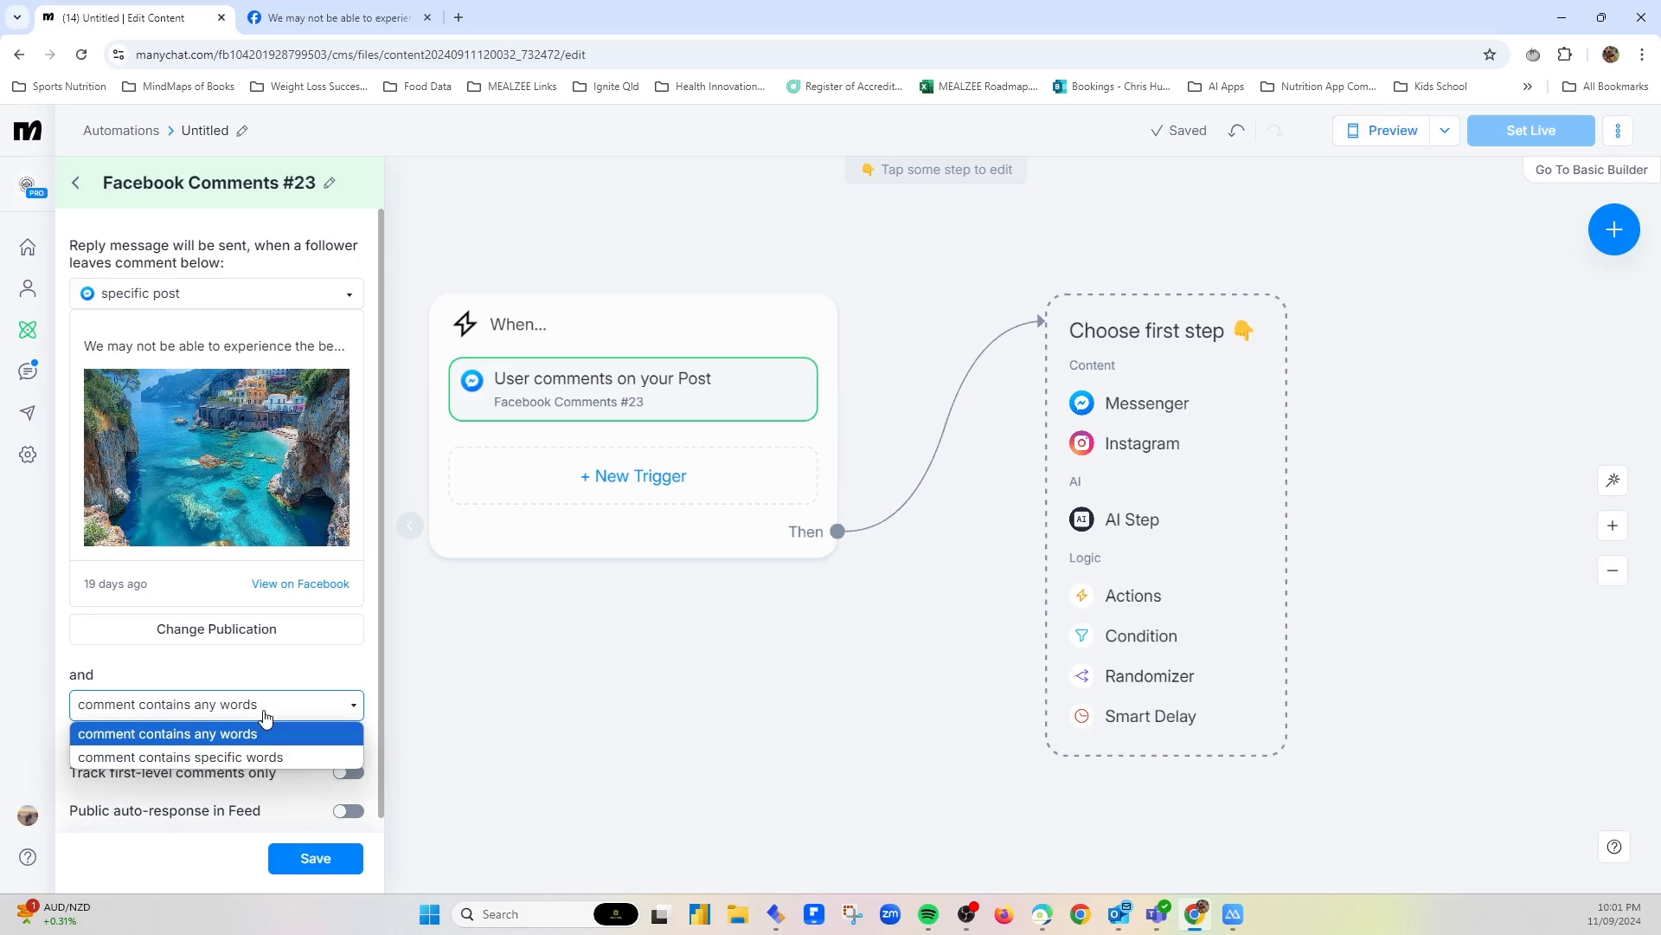
left_click(173, 758)
left_click(144, 773)
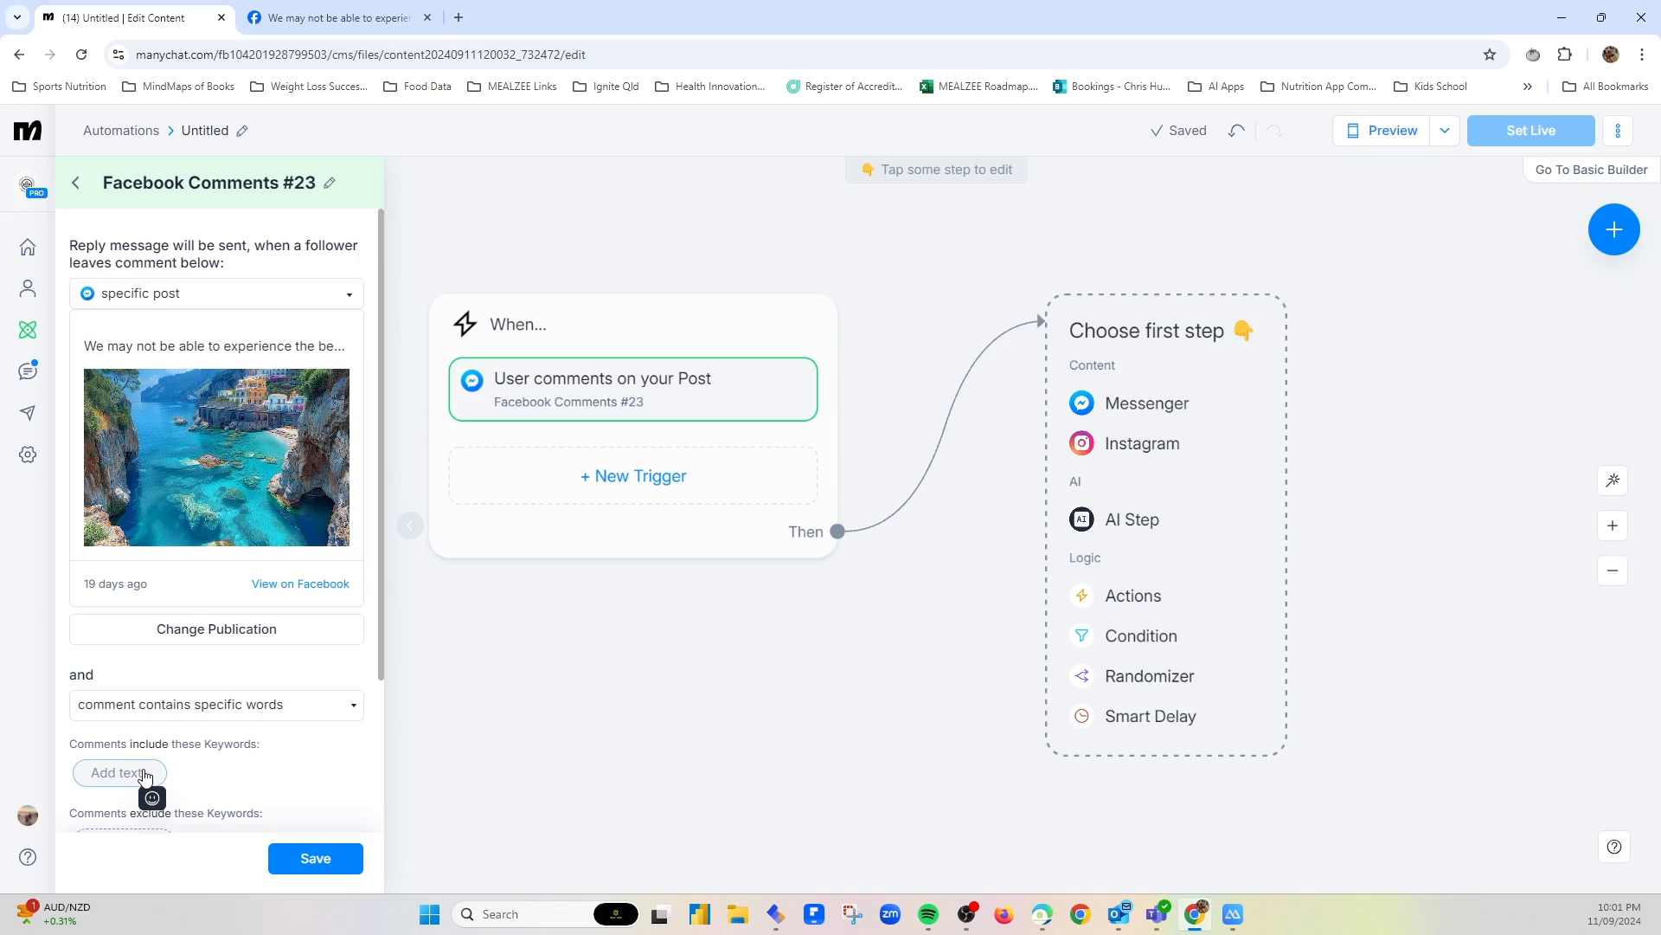
Step: Add include keyword 'medi', track first-level comments only, and enable public auto-response in Feed
type("medi")
key("Return")
scroll(336, 748, "down", 3)
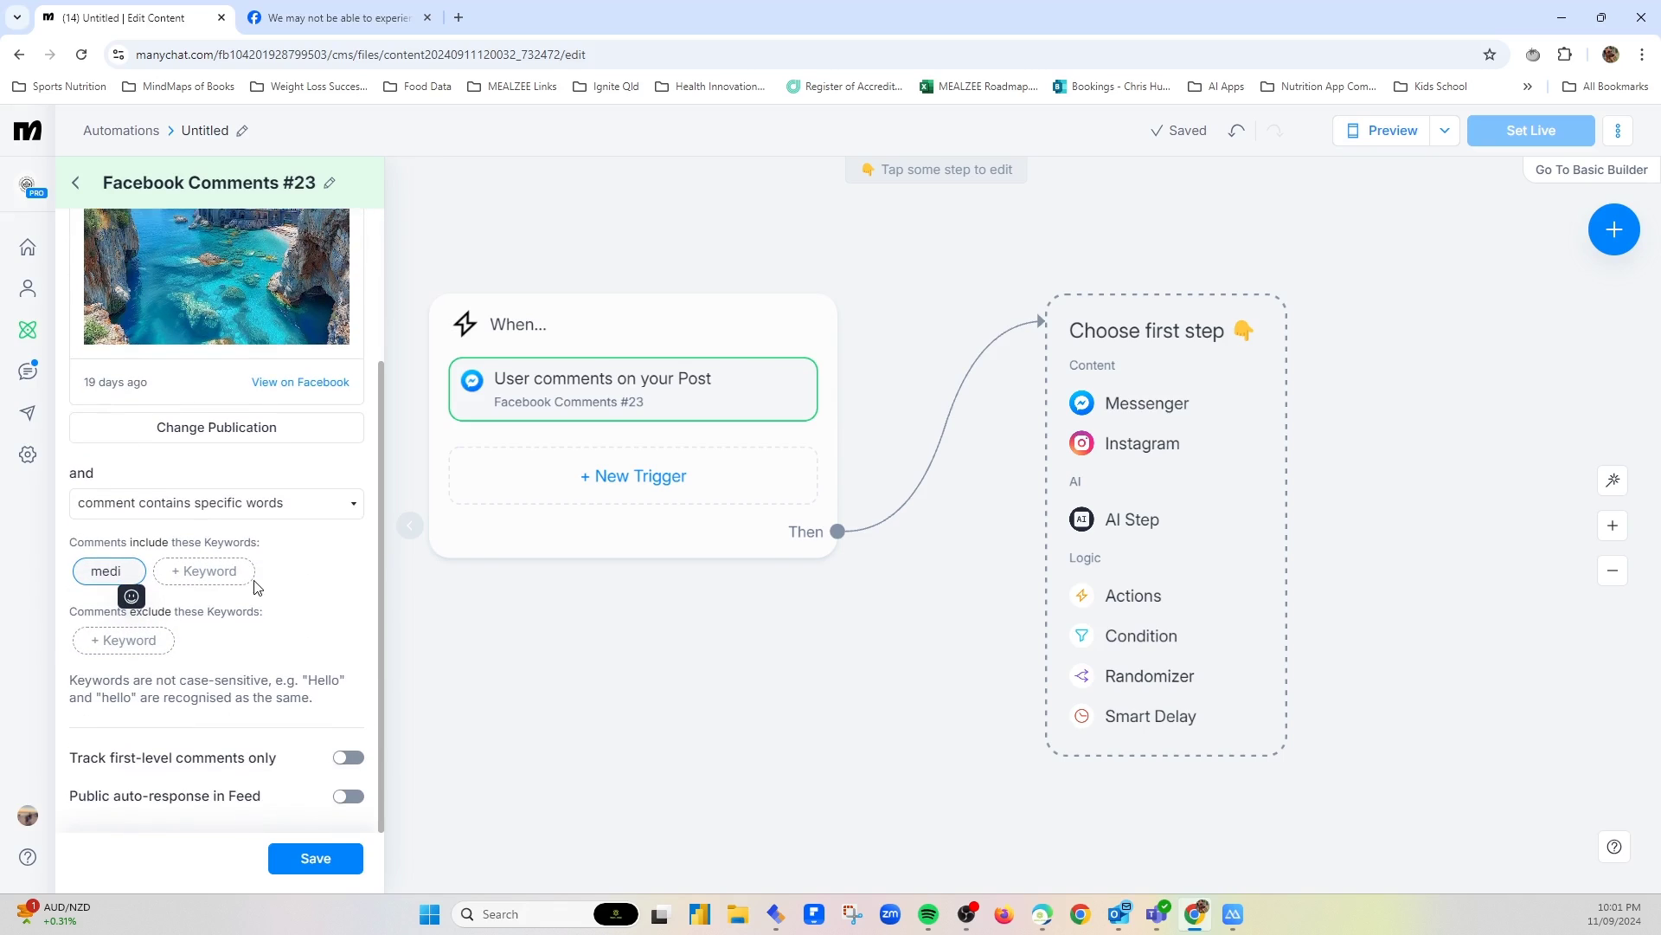
left_click(350, 759)
left_click(348, 797)
scroll(343, 805, "down", 3)
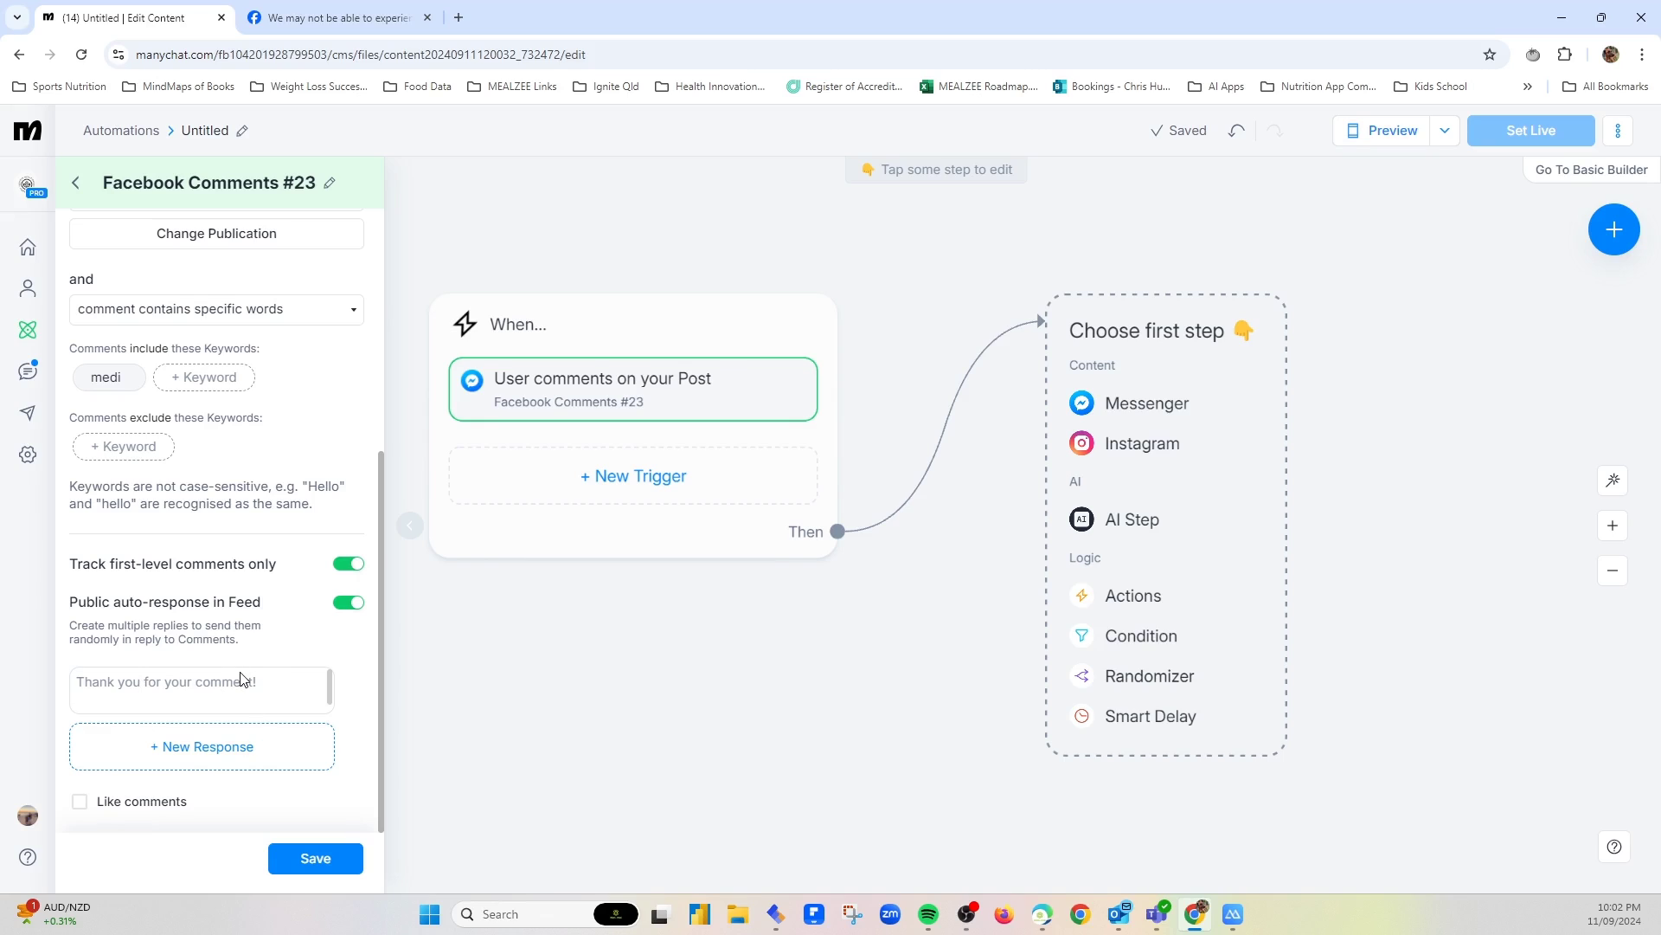
Step: Add three public replies, ending with 'Great! Check your DMs' plus a grinning emoji
left_click(177, 686)
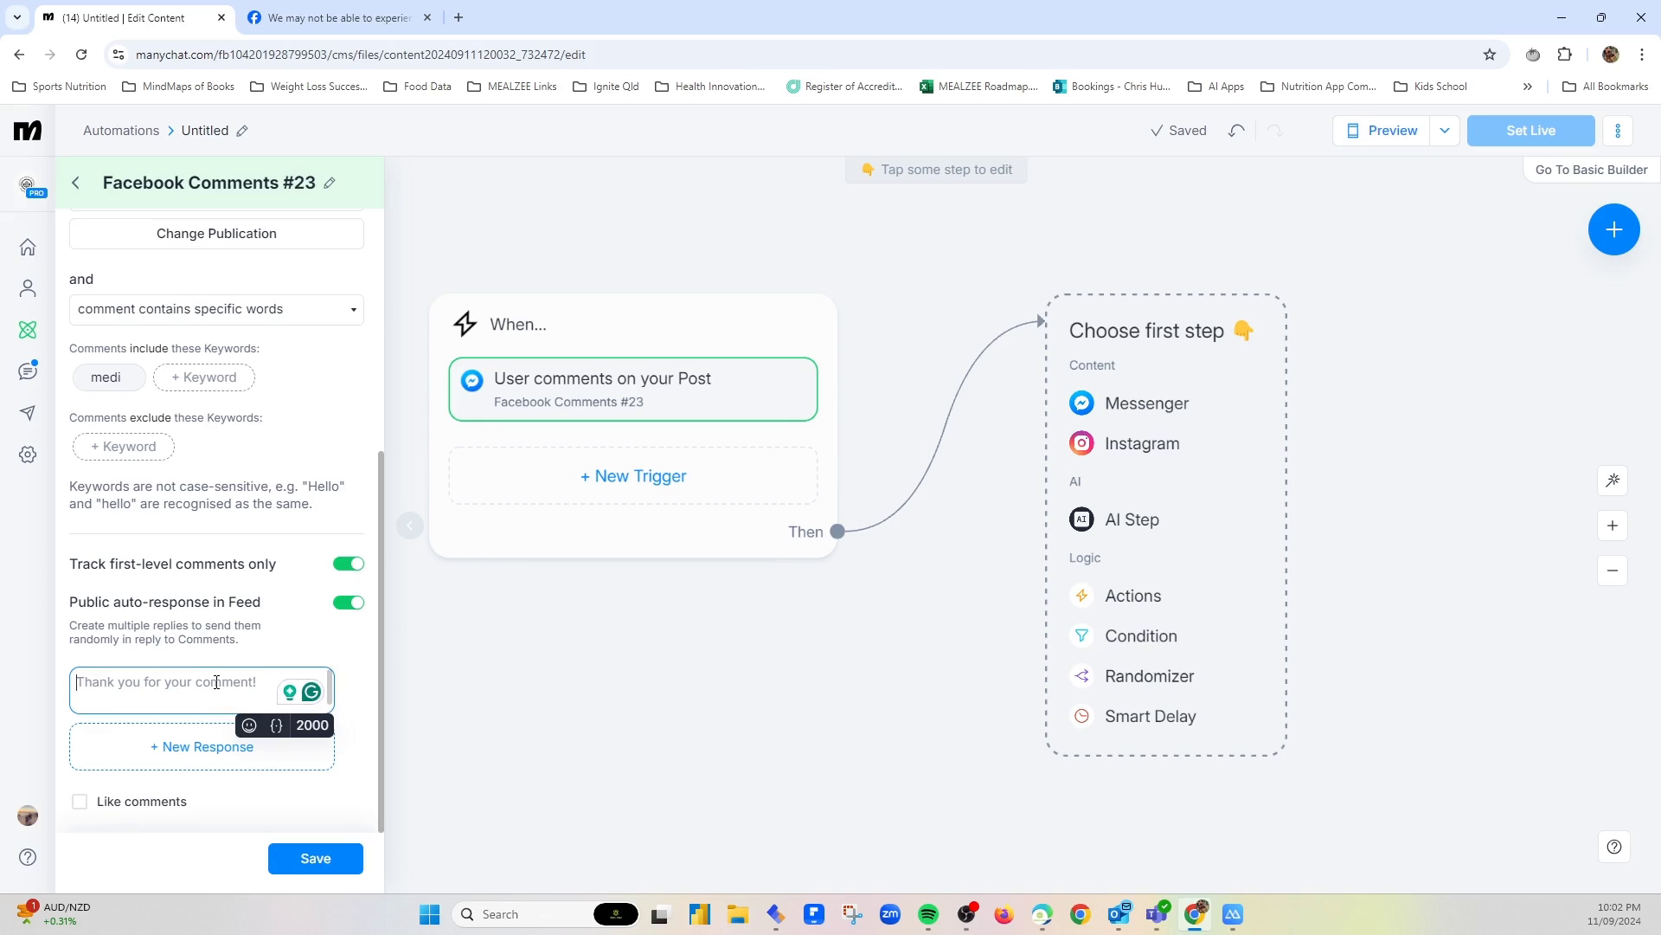
type("Done! Please check your messenger")
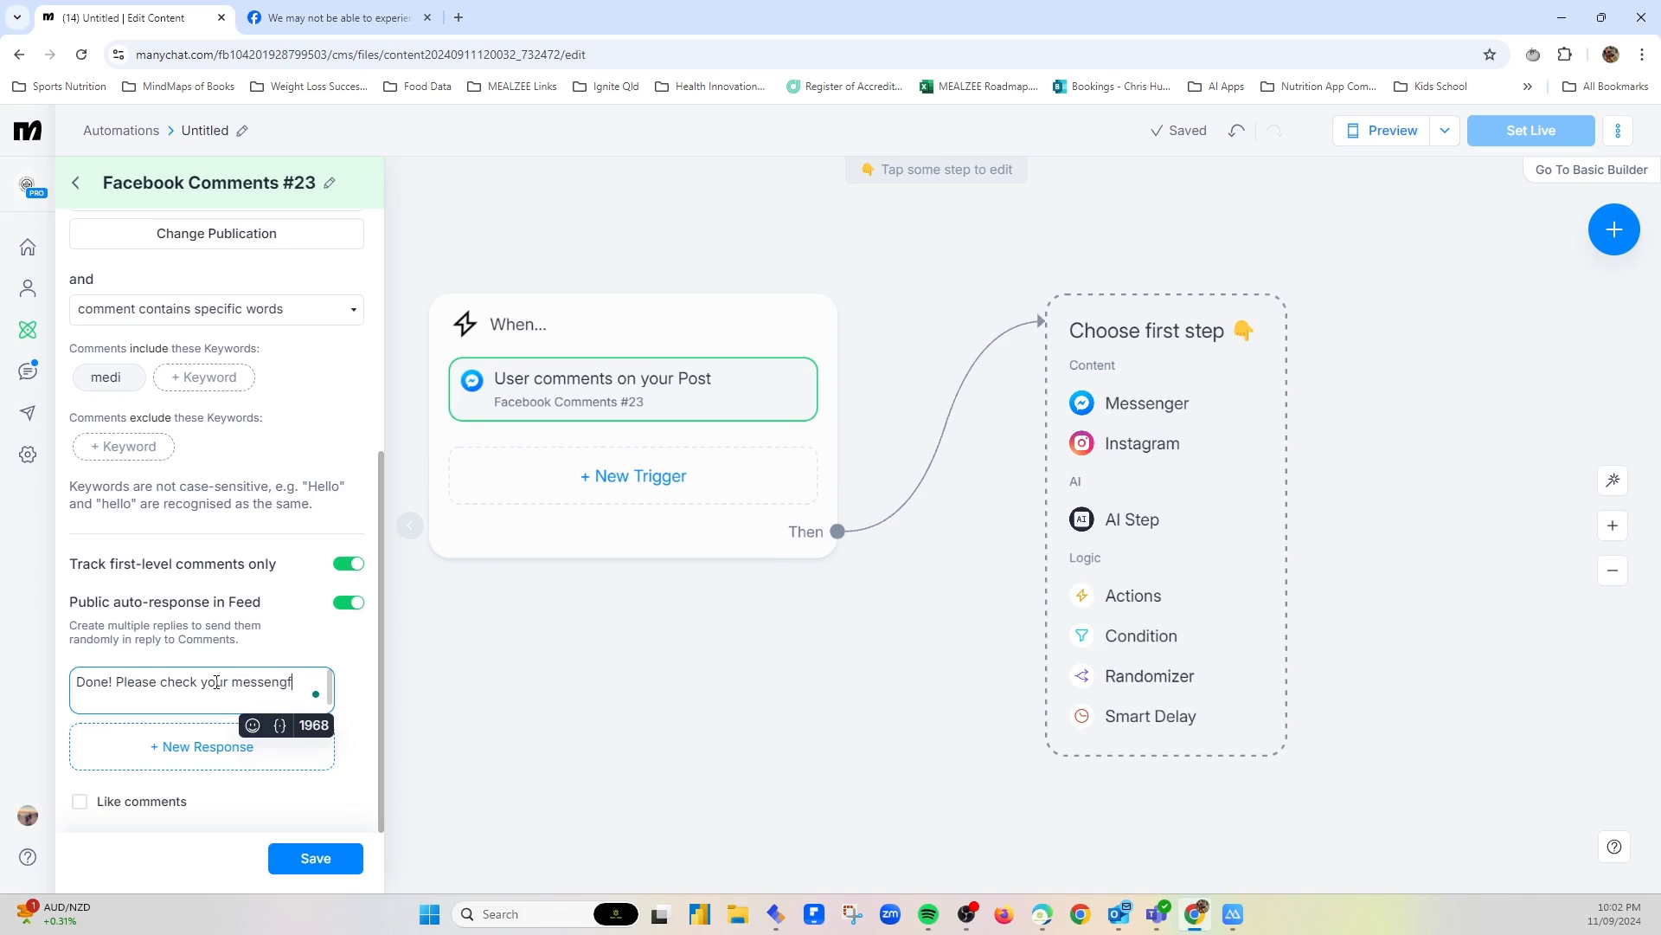
type(".")
left_click(168, 746)
type("Thanks.")
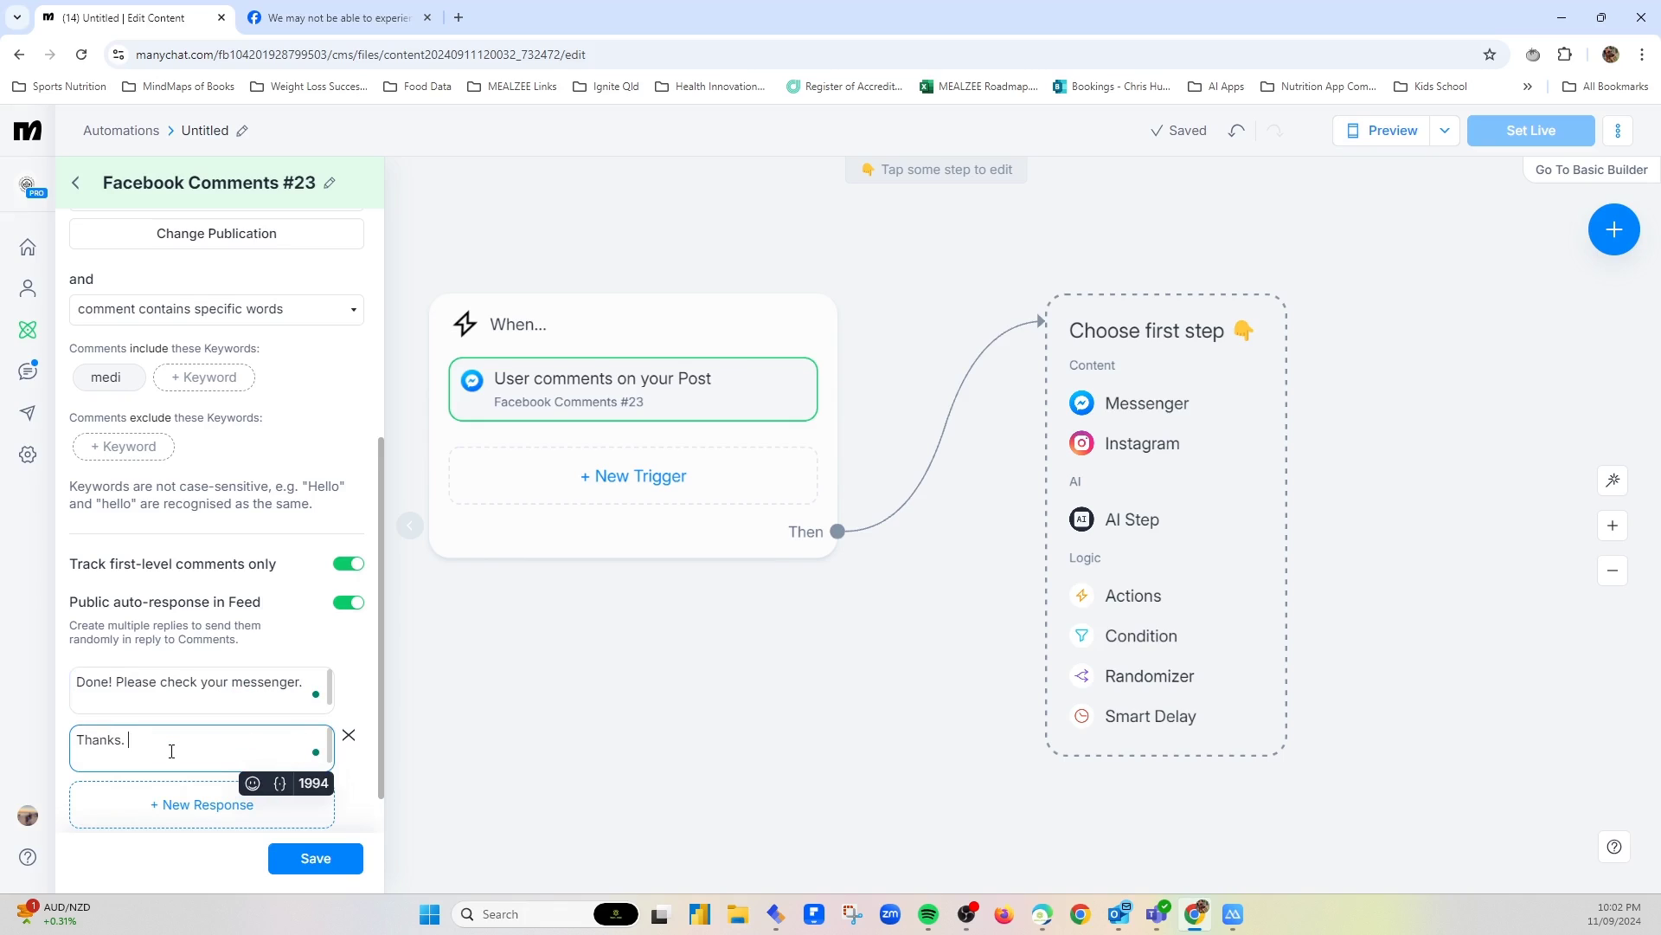
type(" Please check your messenger for th")
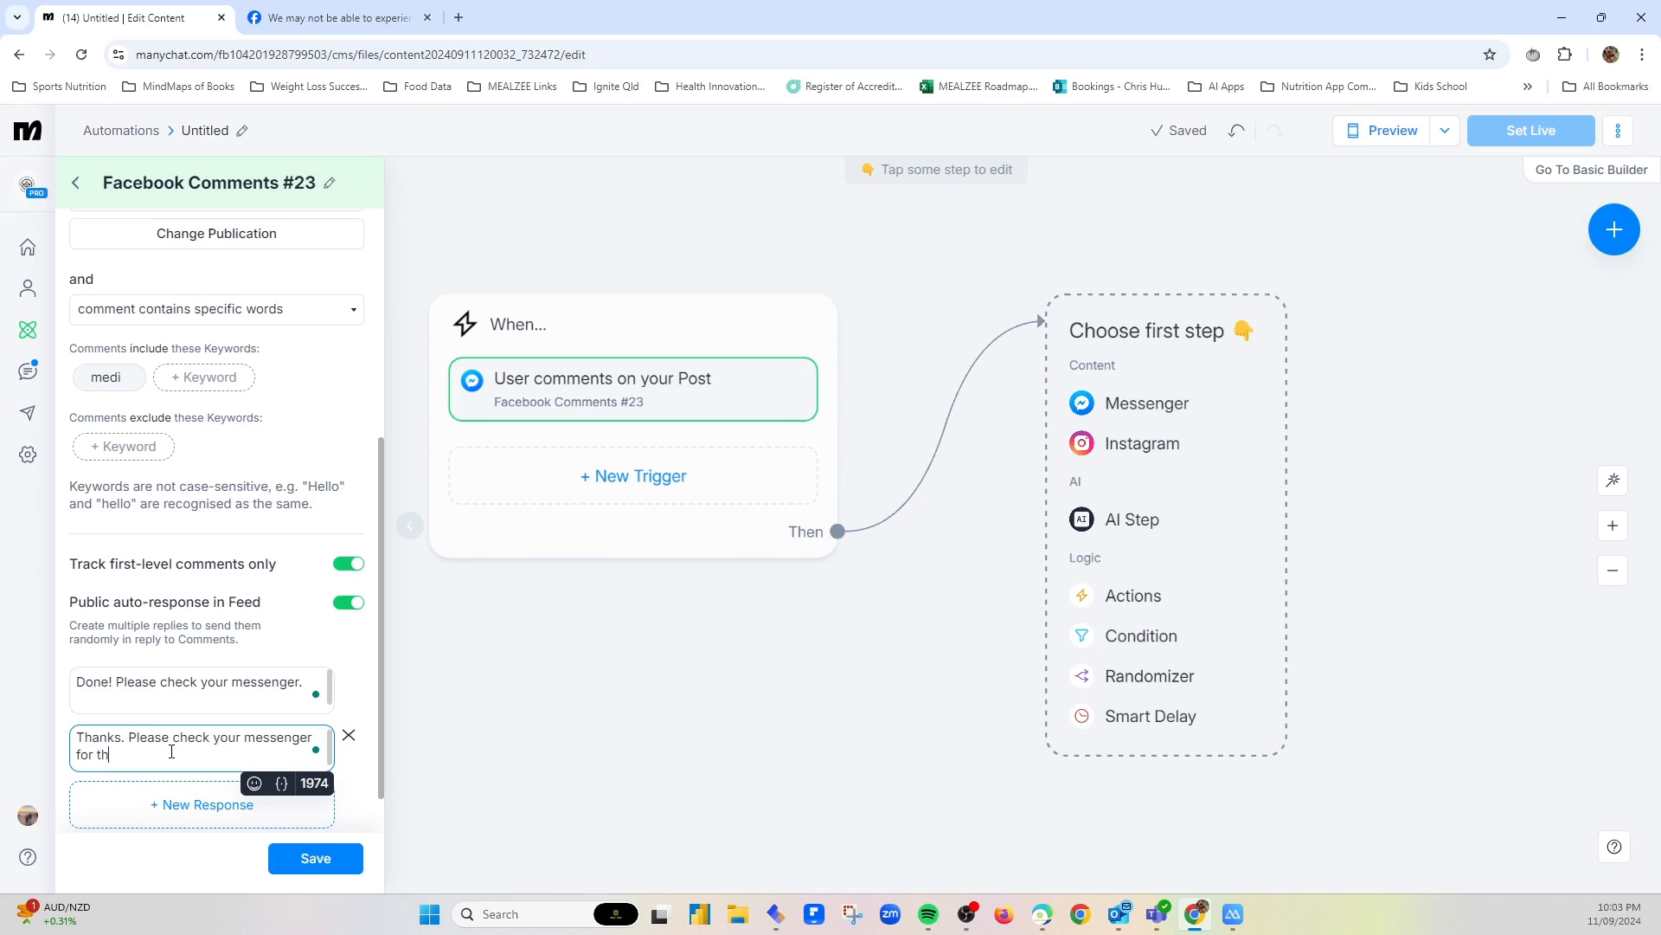
type("e Medi eBook.")
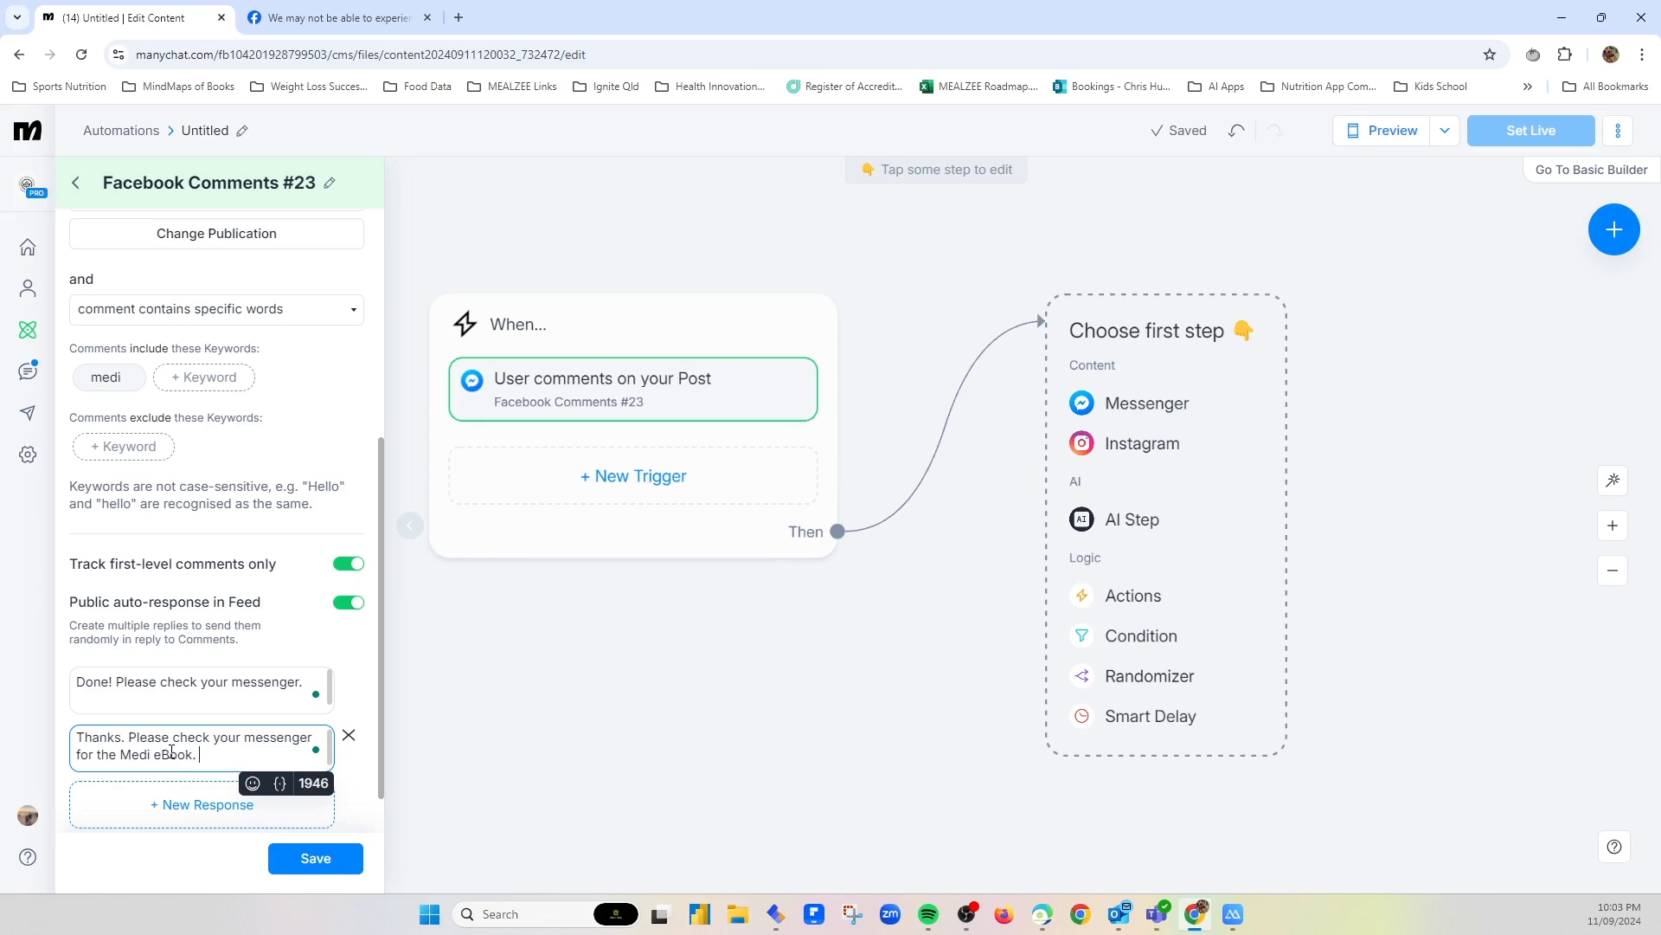
left_click(164, 790)
type("Great! Check your DMs")
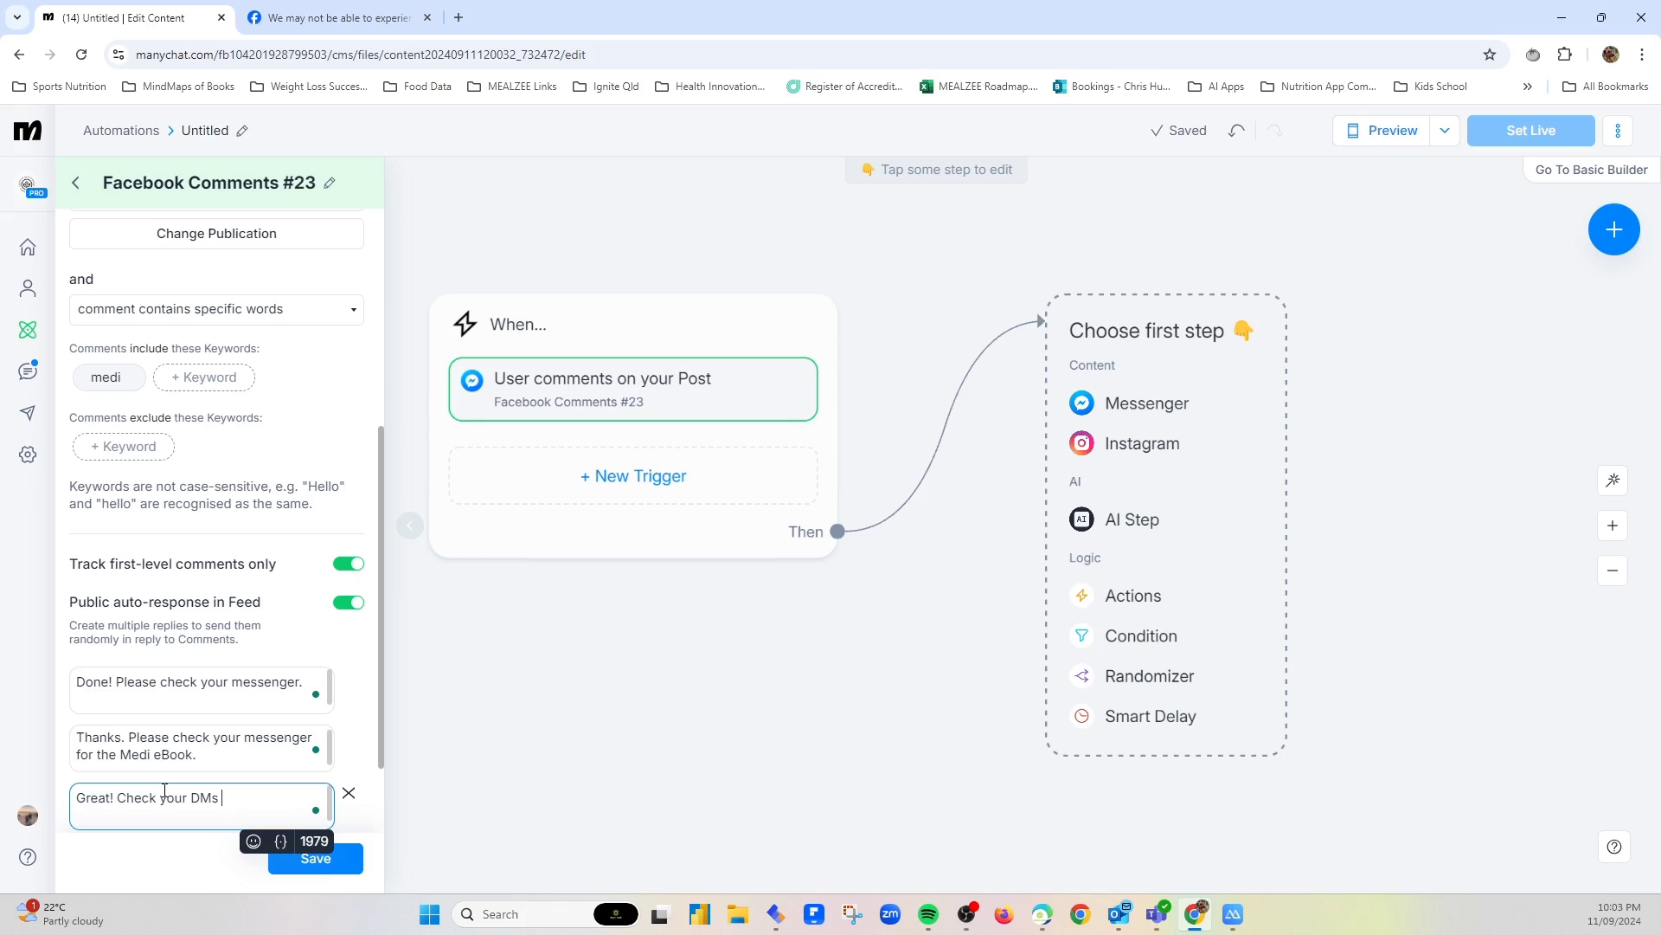
key("super+period")
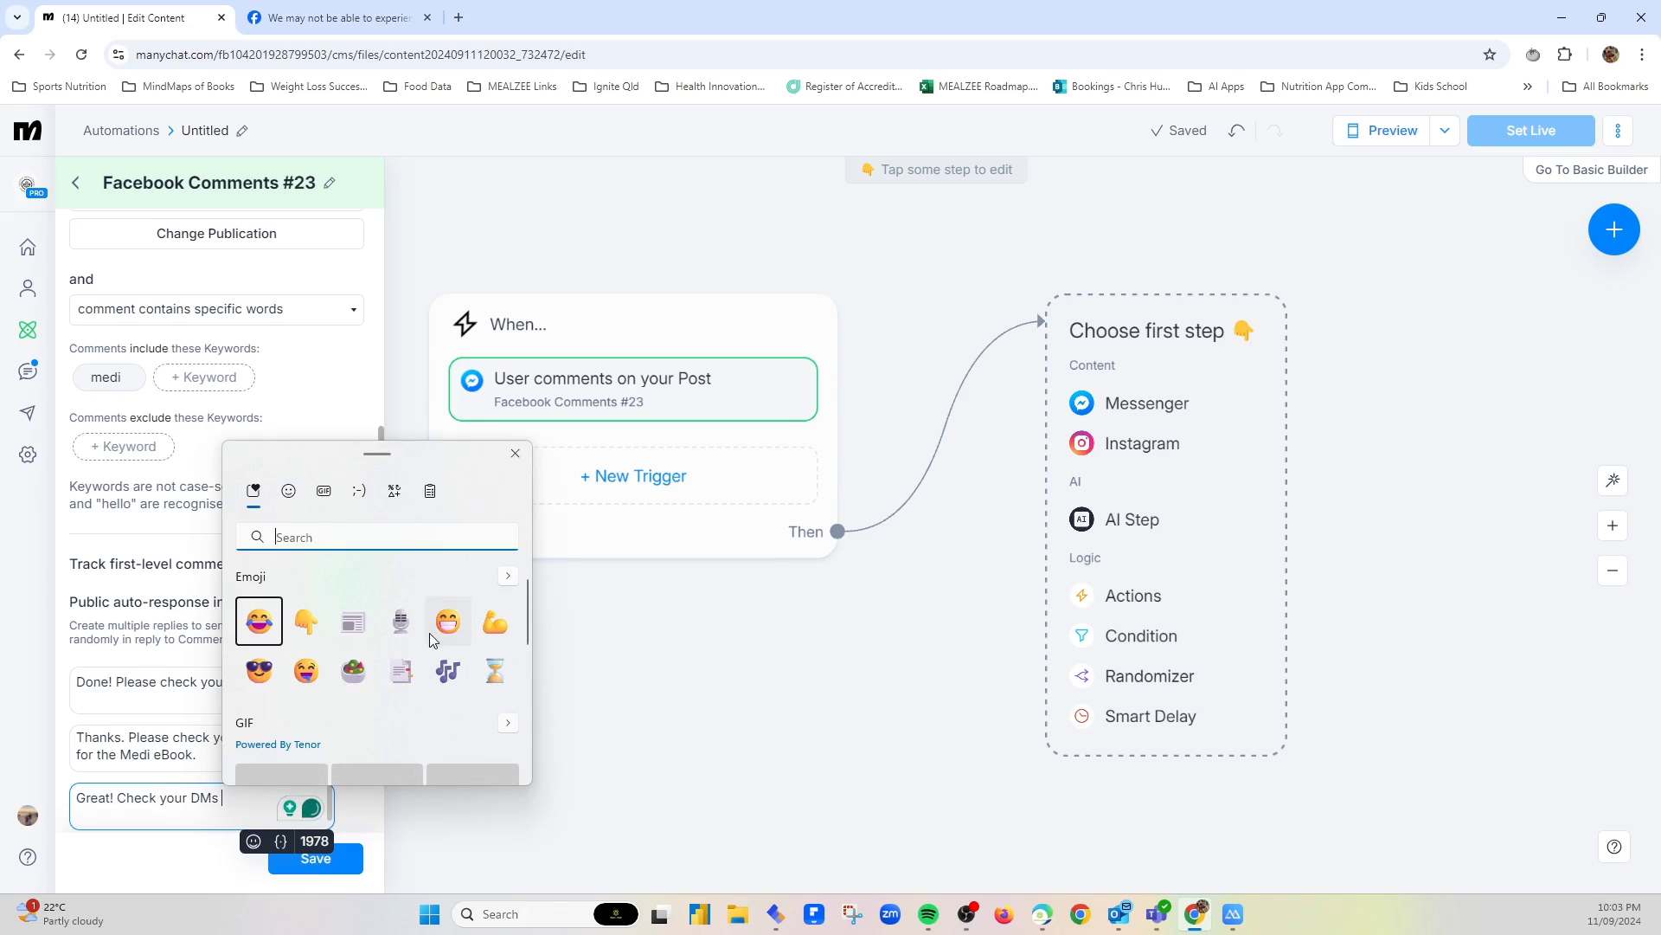
left_click(447, 620)
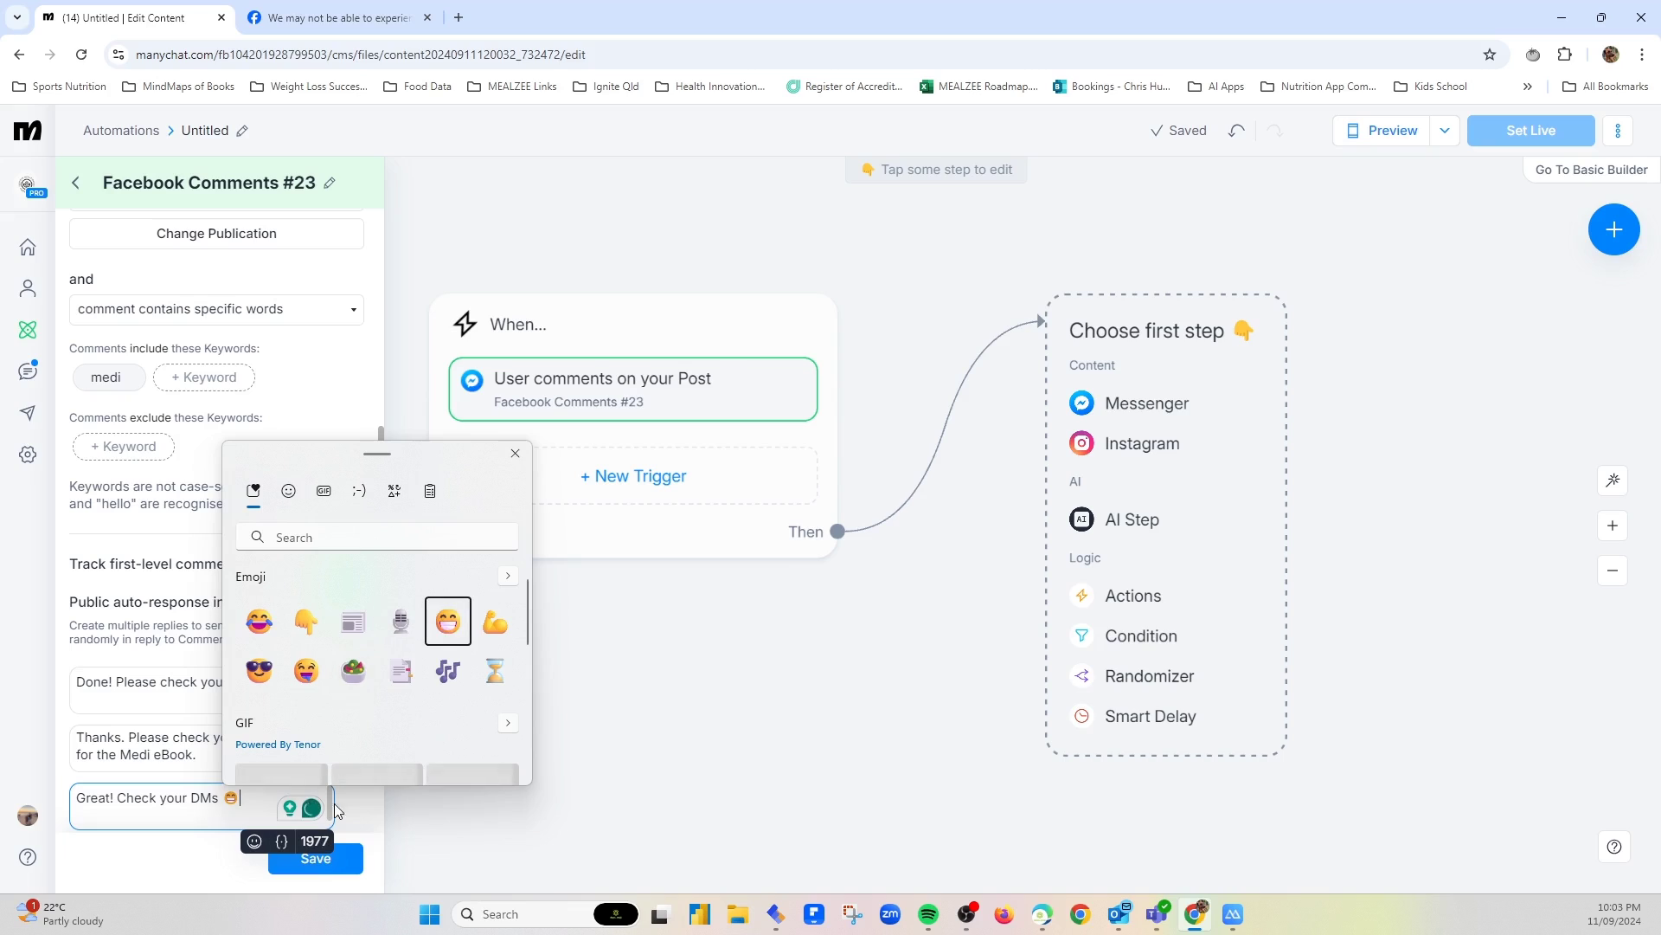
key("Escape")
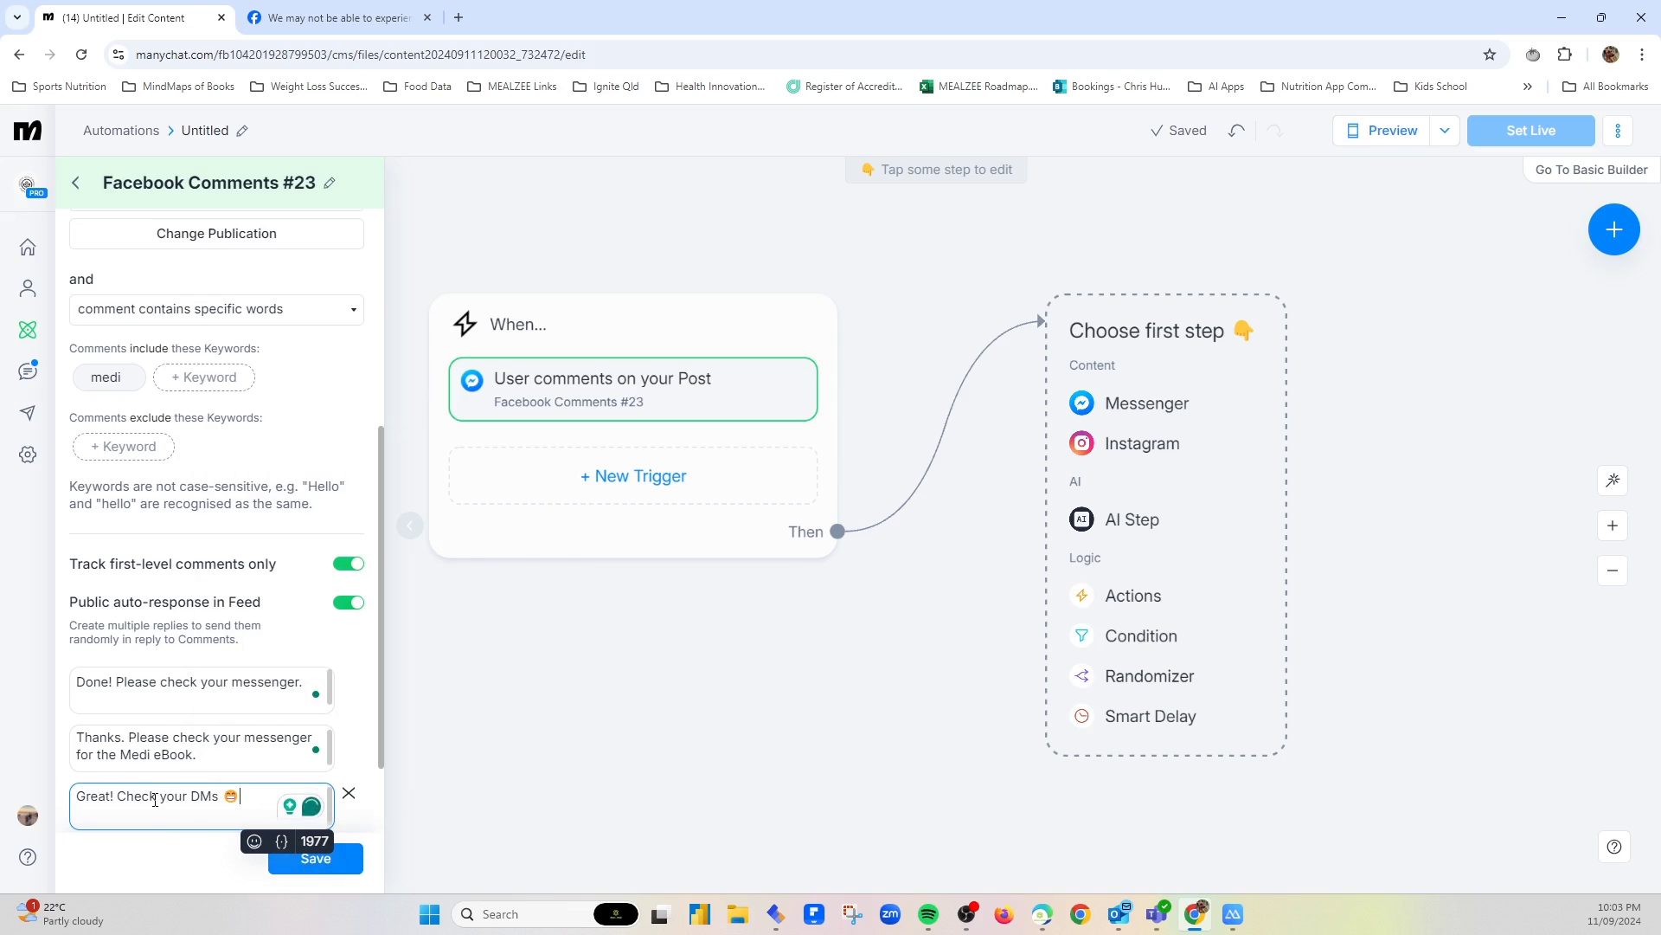
Step: Save the trigger settings and enable Like comments
left_click(343, 868)
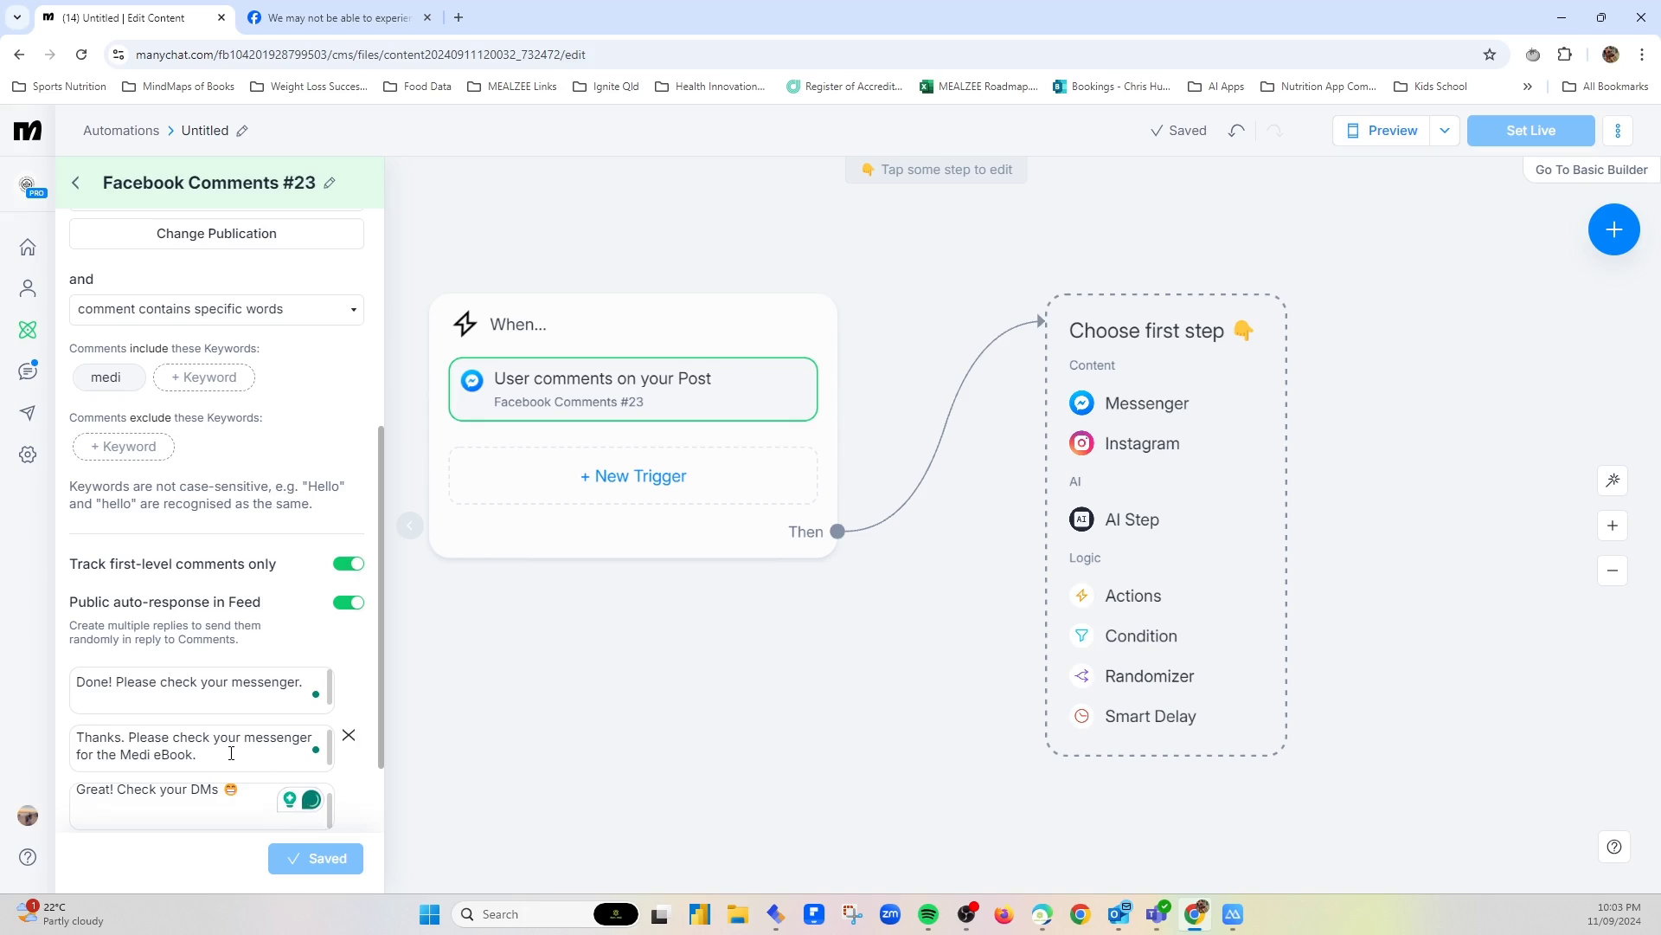
scroll(260, 693, "down", 2)
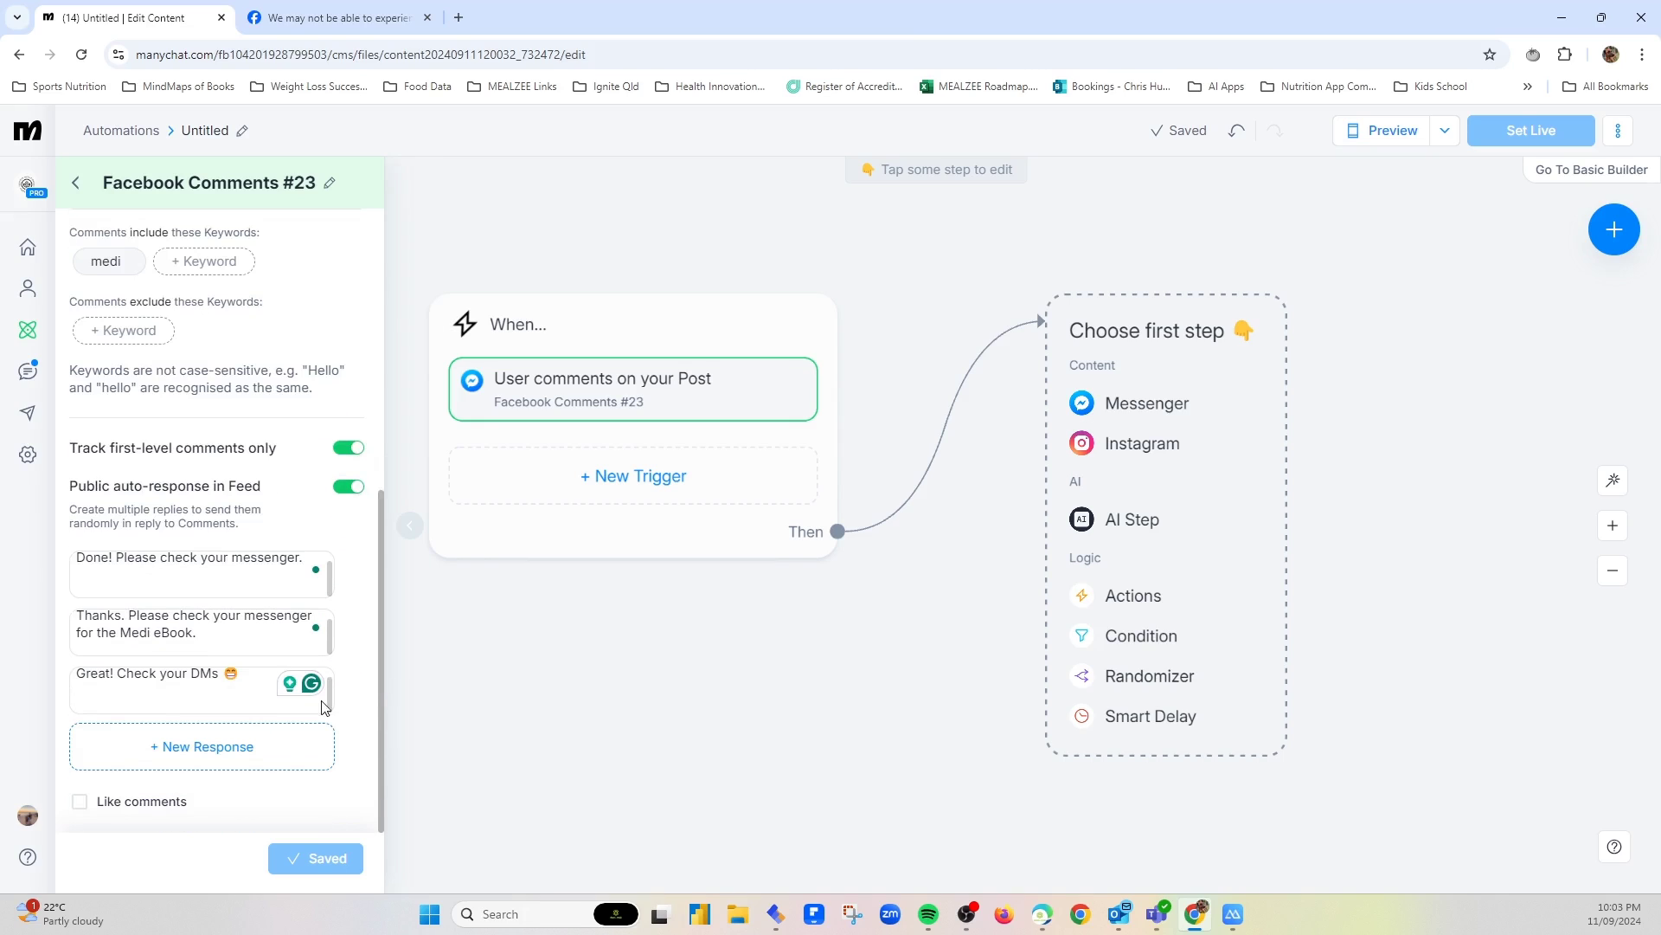
left_click(86, 804)
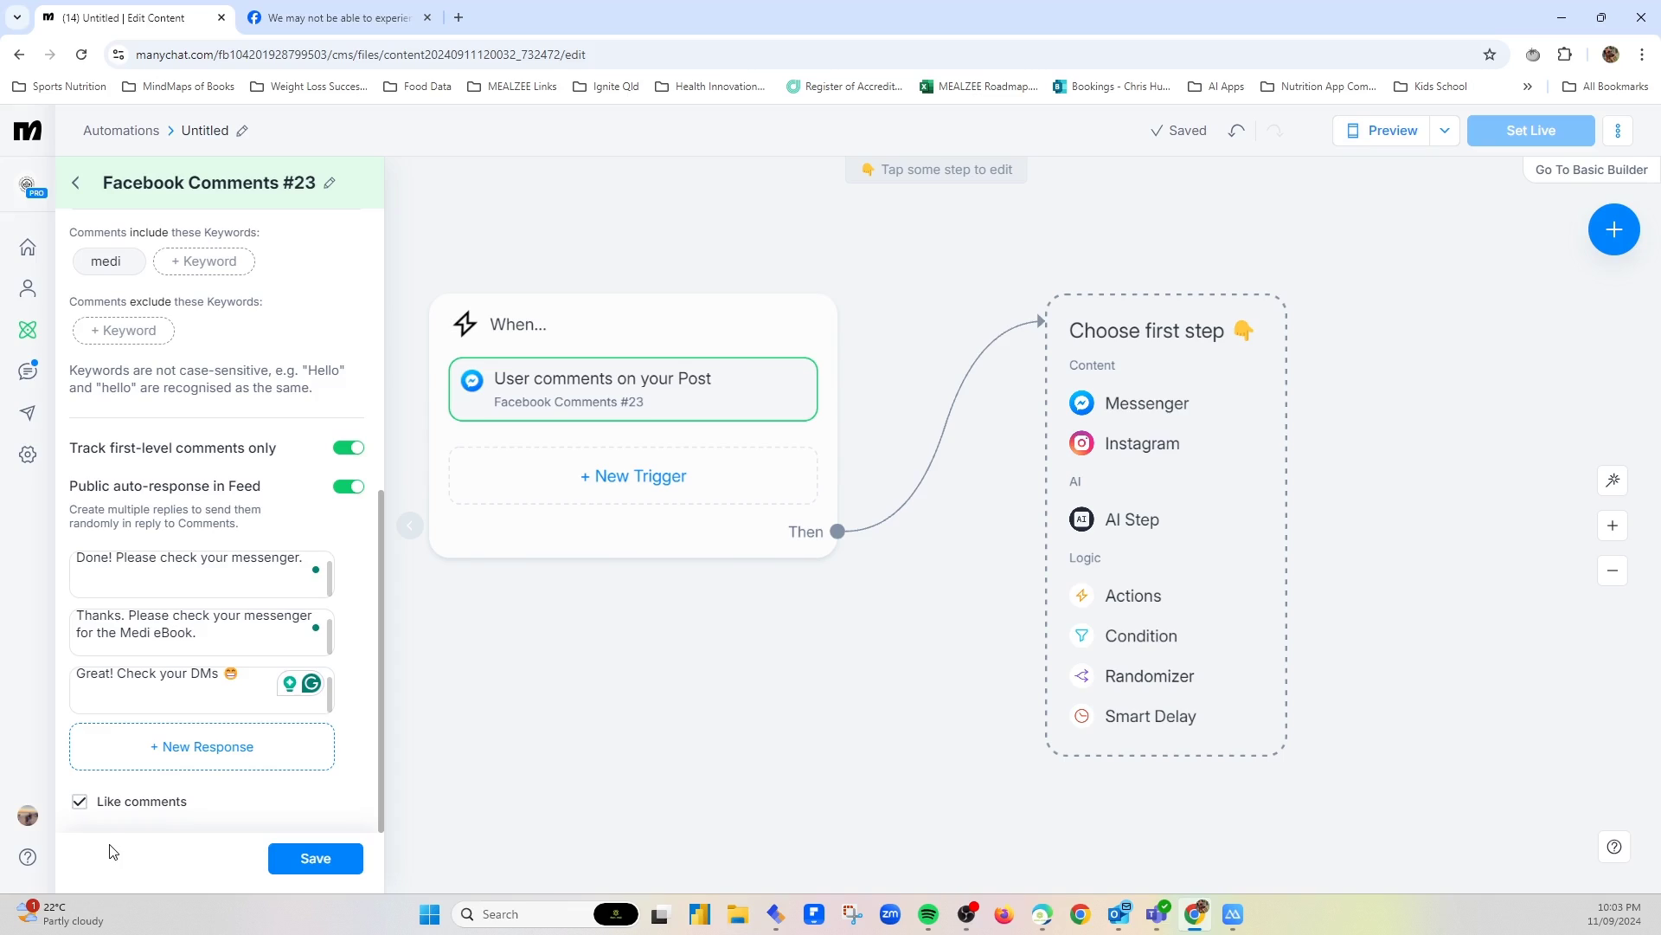
Step: Add a Messenger message: 'Hi {First Name}, Please click on the link below to access your recipe eBook.'
left_click(321, 856)
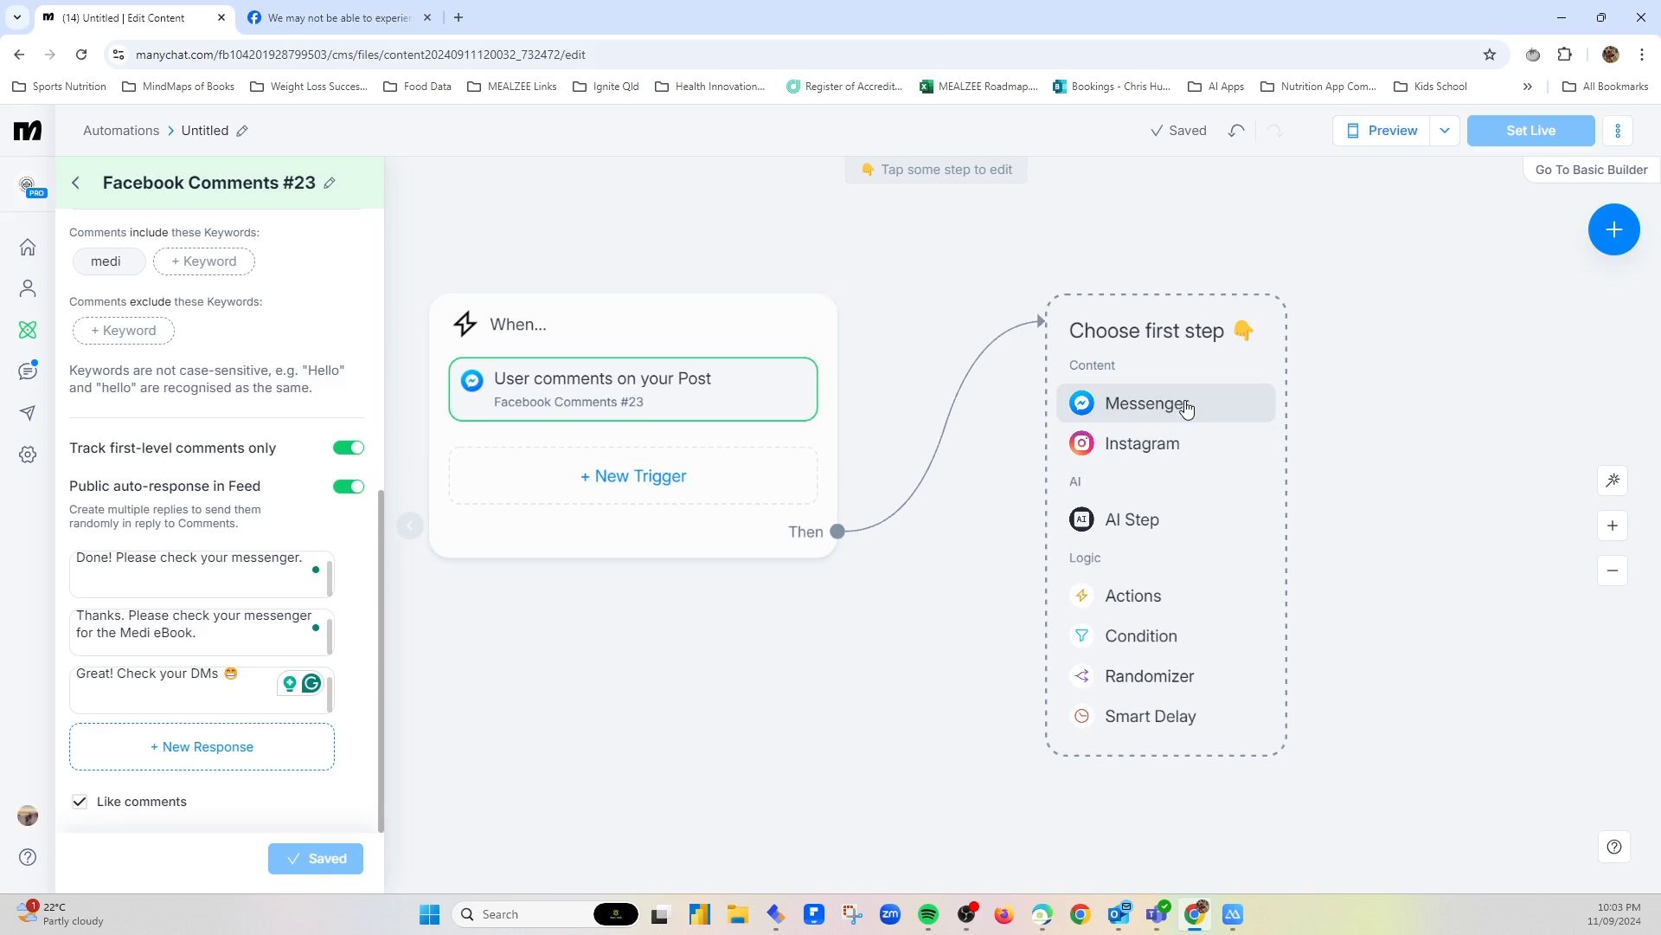
left_click(1140, 410)
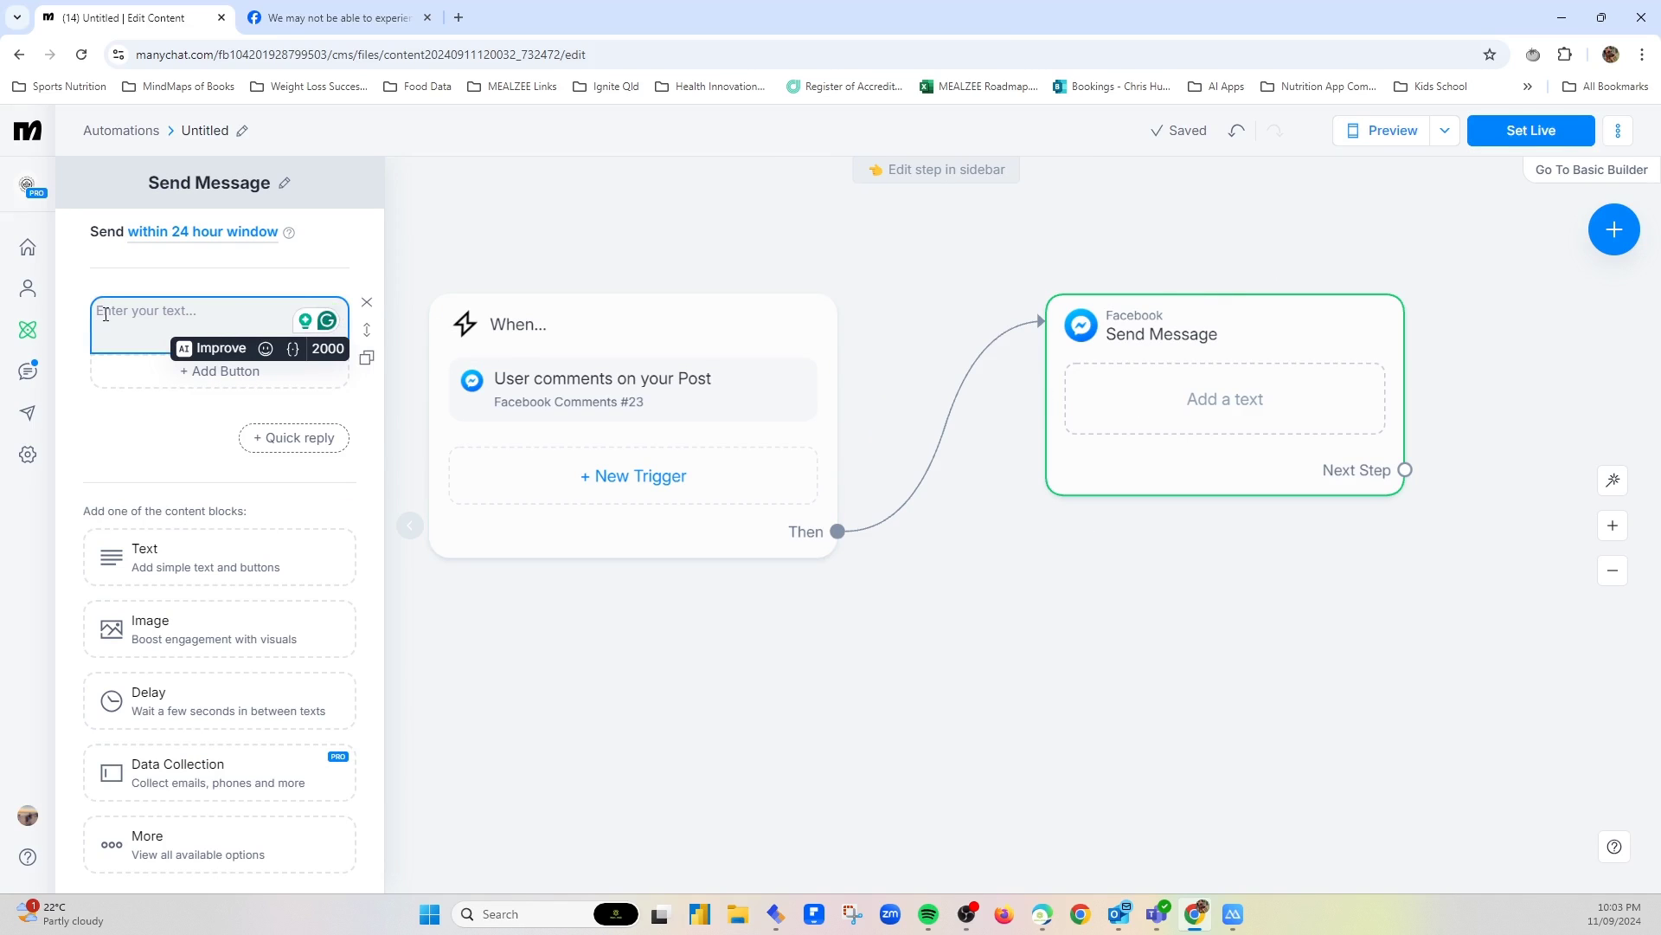
type("Hi")
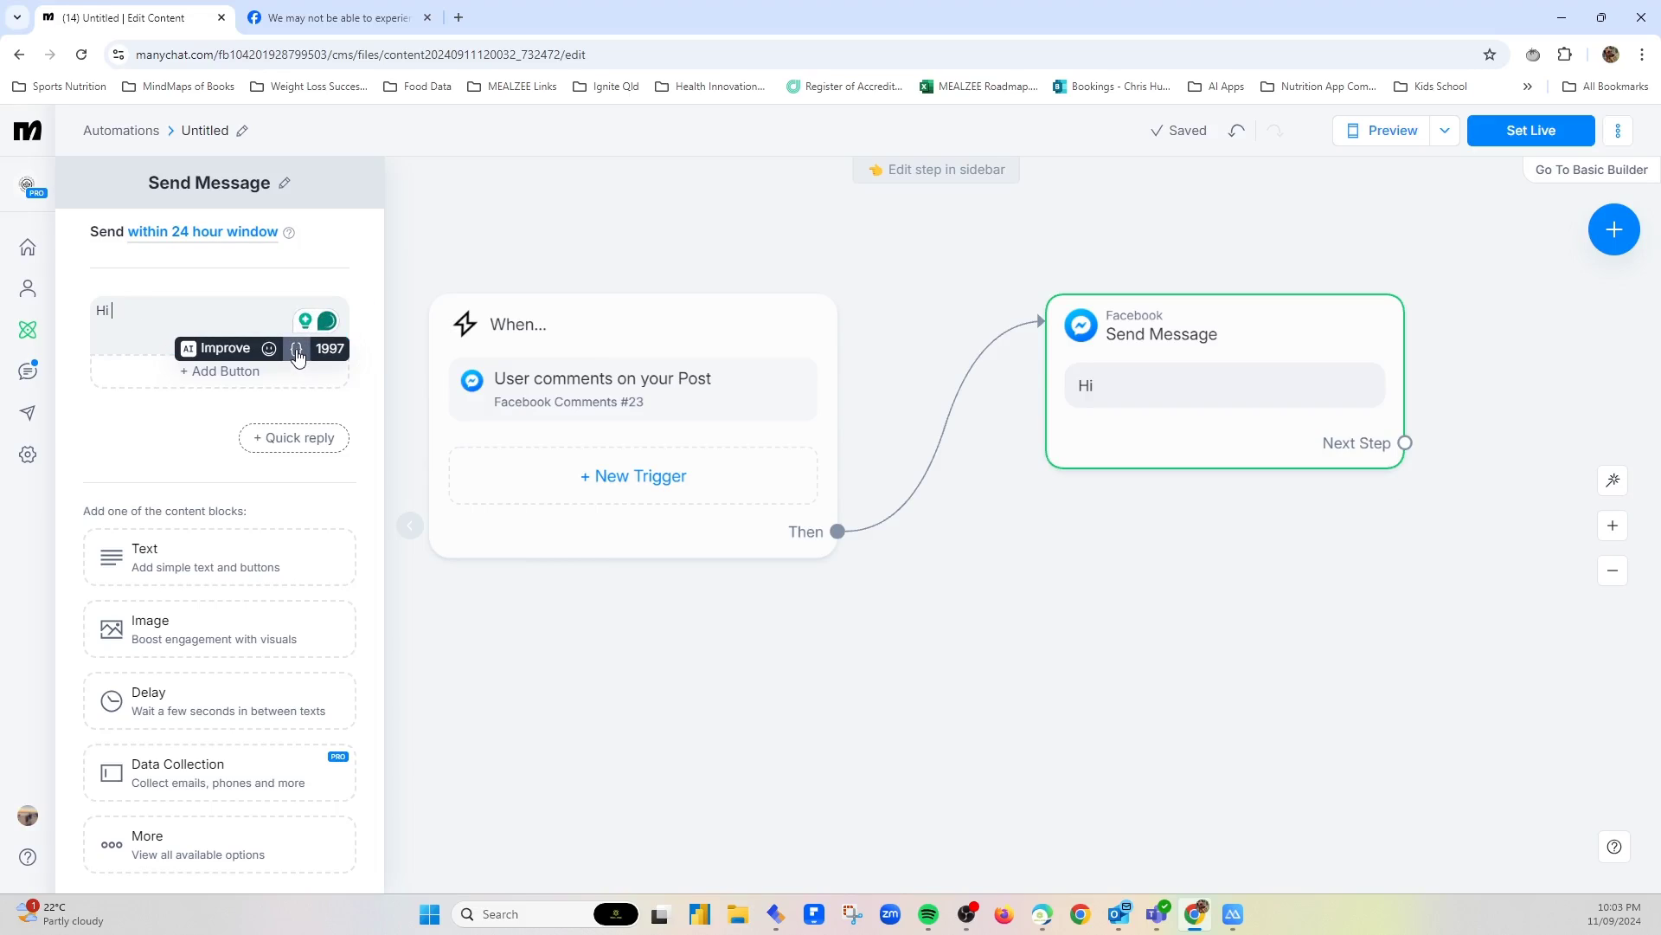
left_click(297, 351)
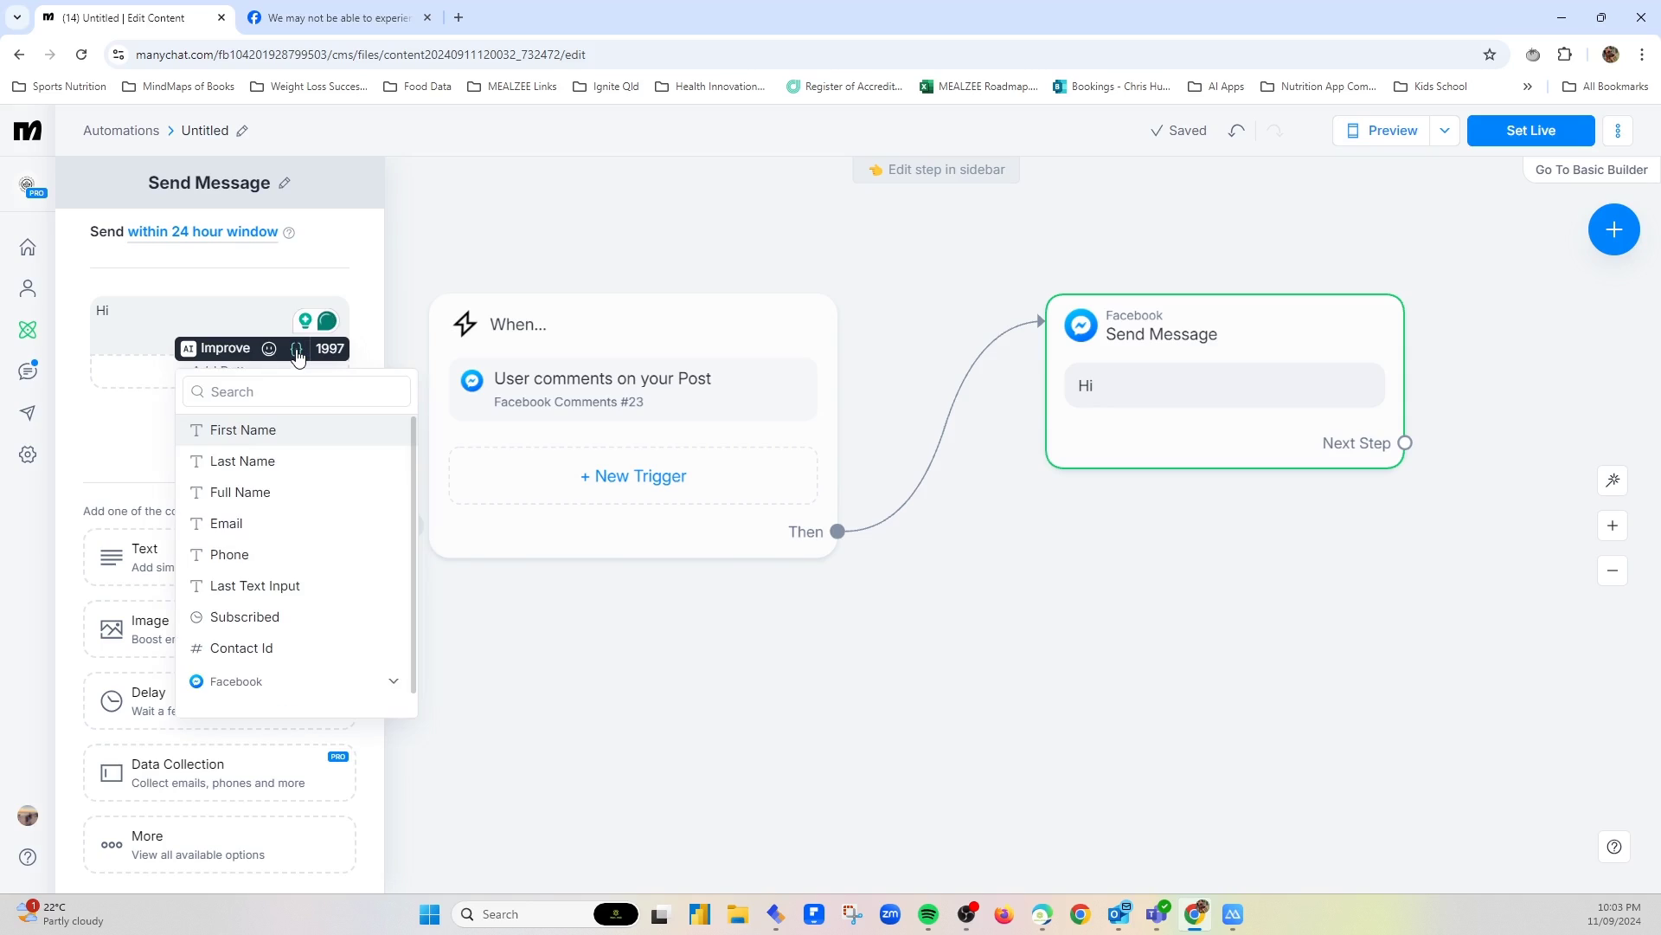
left_click(241, 431)
type(",")
key("Return")
key("Return")
type("Please click on the link bel")
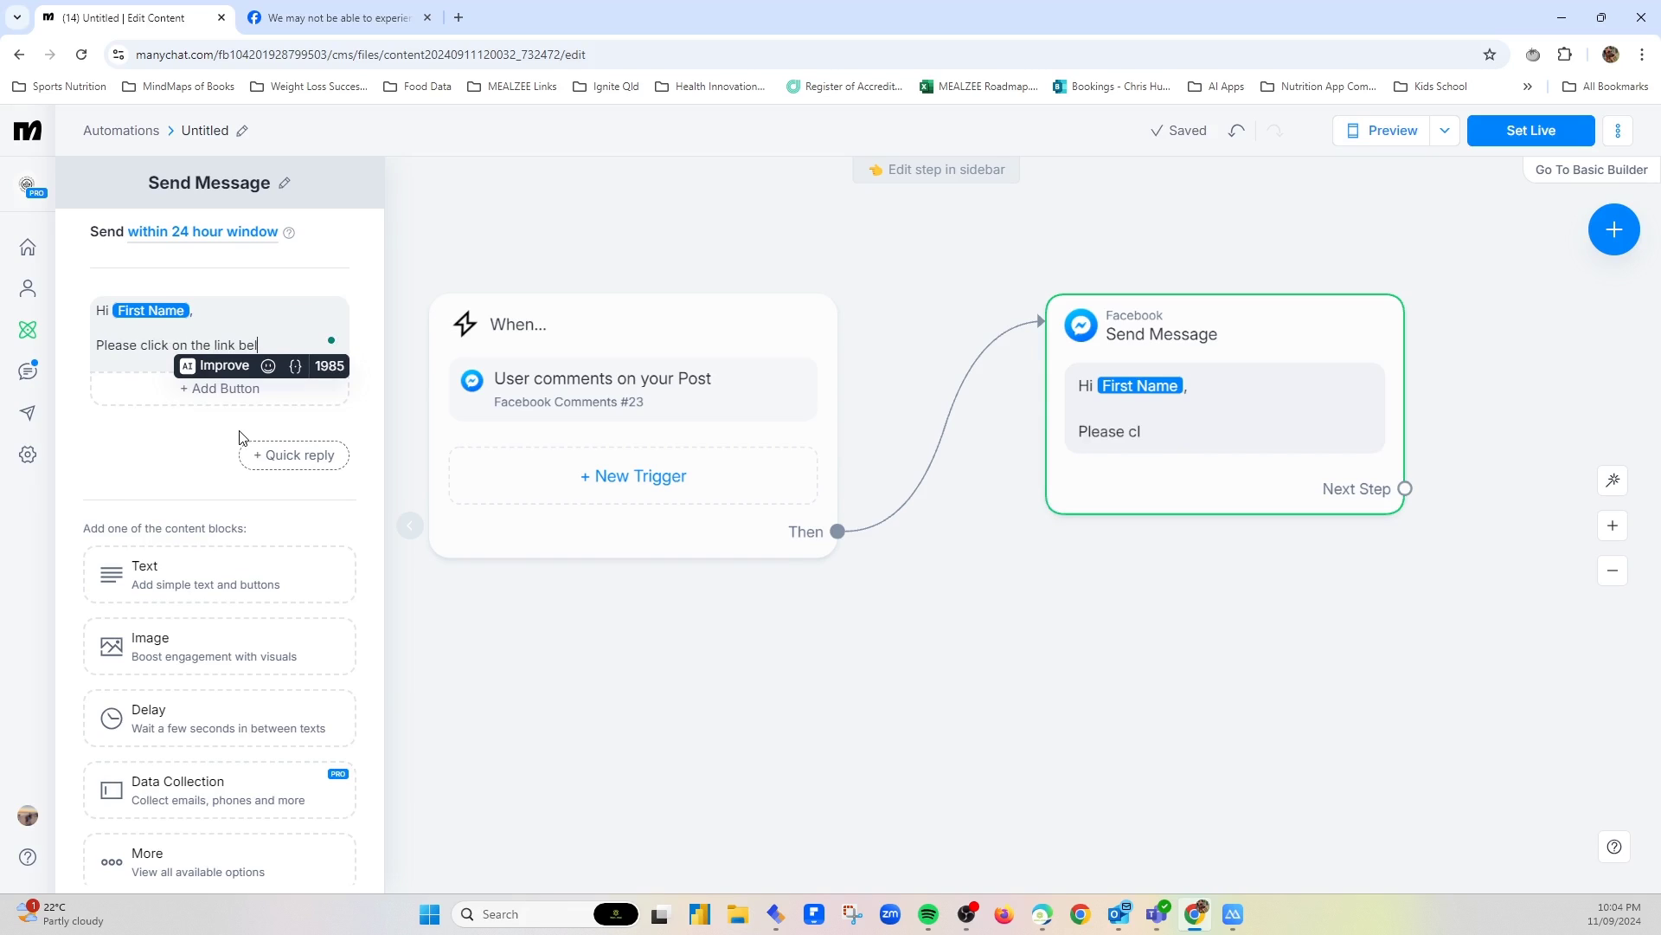
type("ow to access")
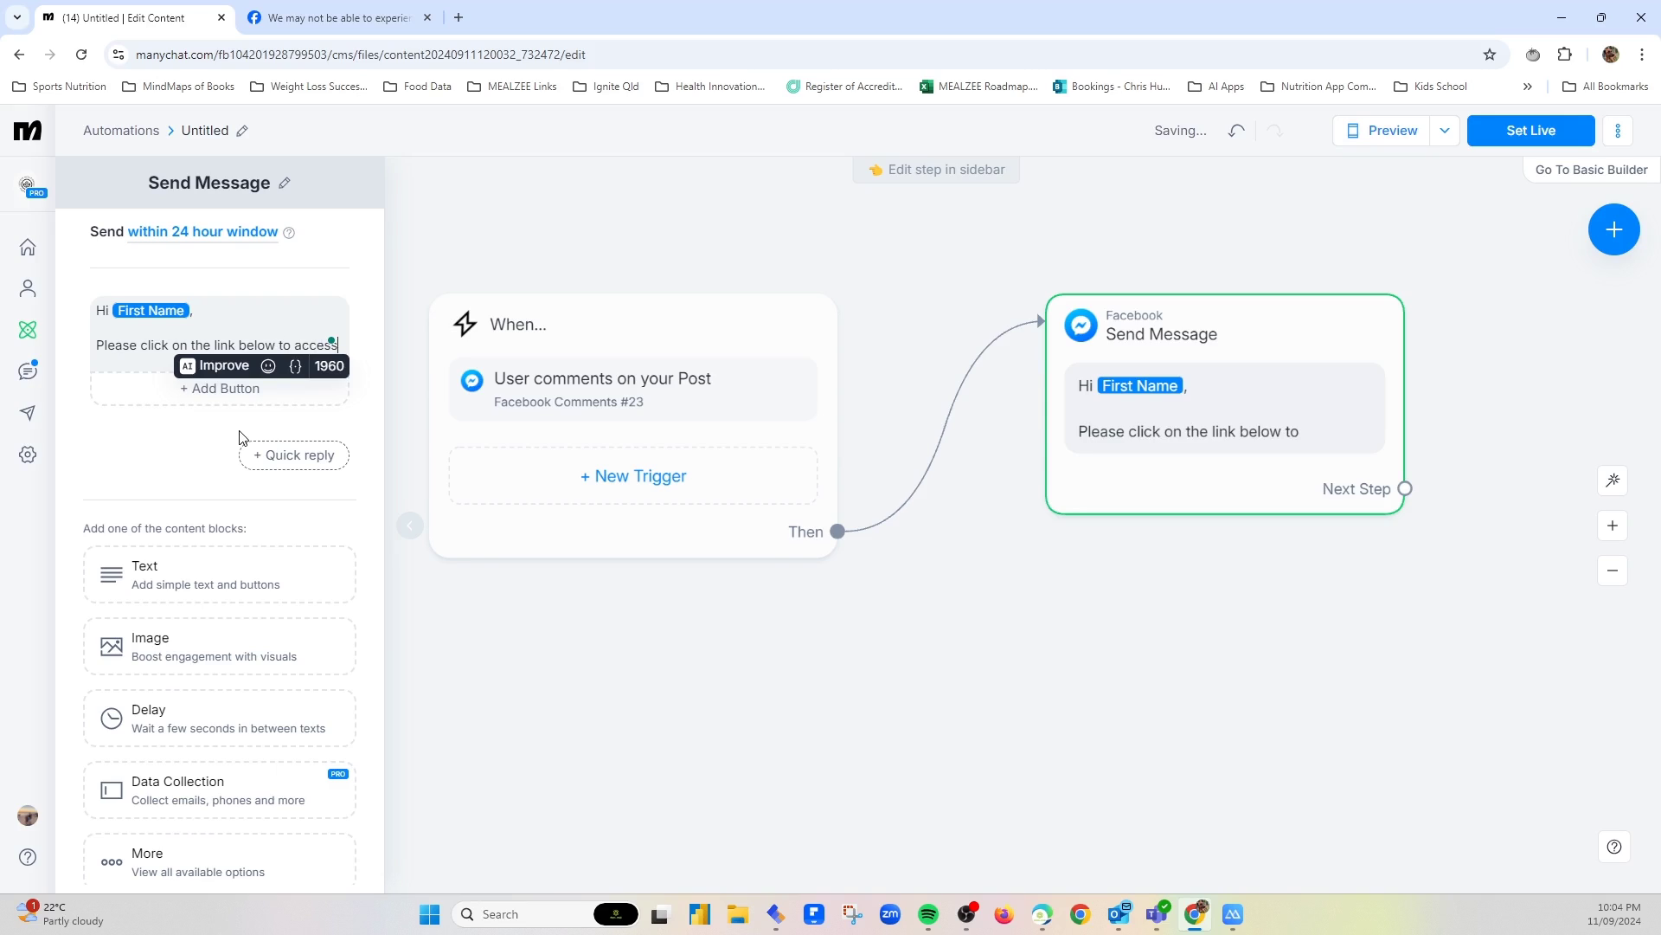
type(" your recipe ")
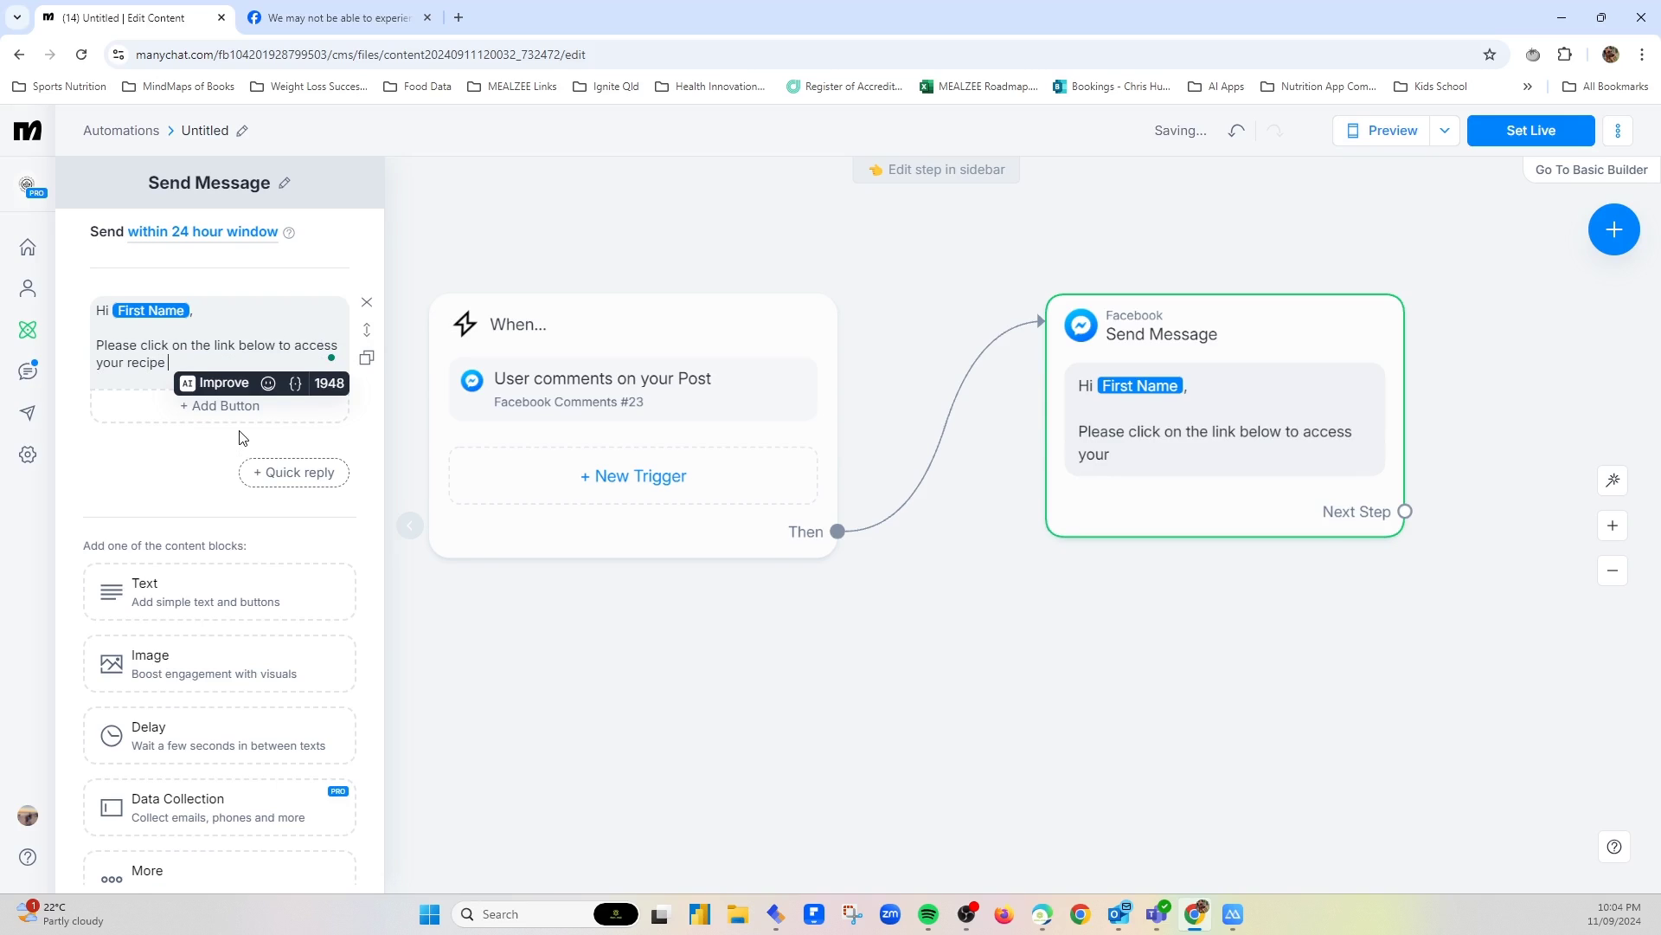
type("eBook.")
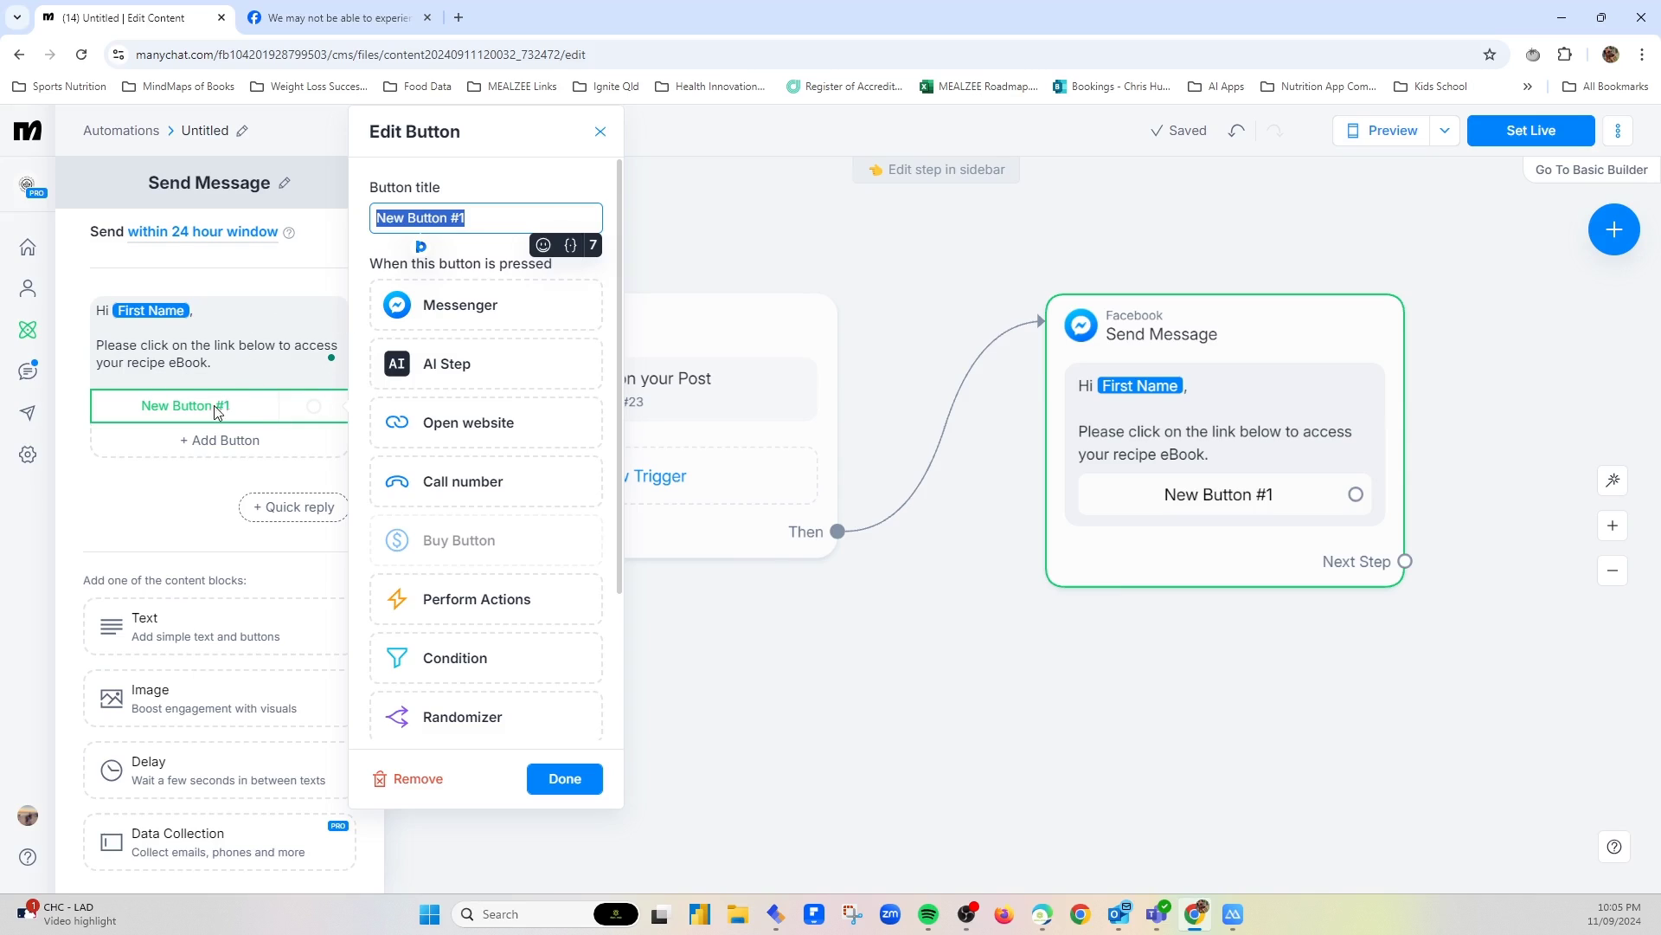
Step: Title the button 'Medi Recipe eBook' and make it open the mealguide.pro e-book URL
left_click(493, 218)
key("ctrl+a")
type("Medi eBook")
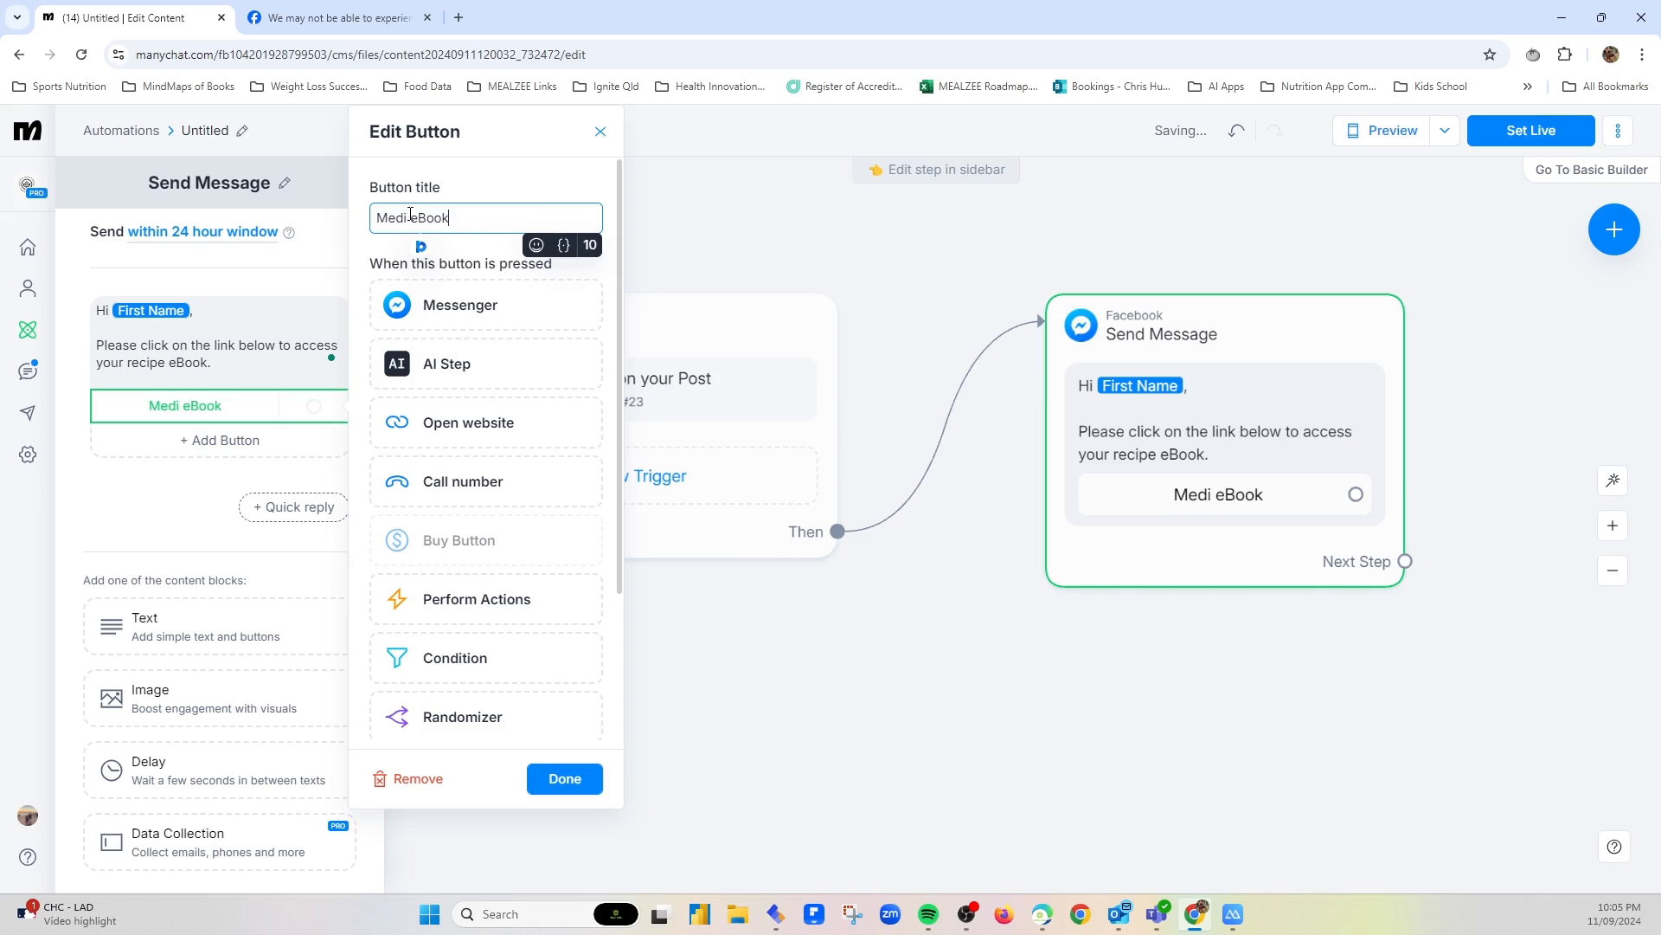
type("Recipe")
left_click_drag(410, 213, 684, 216)
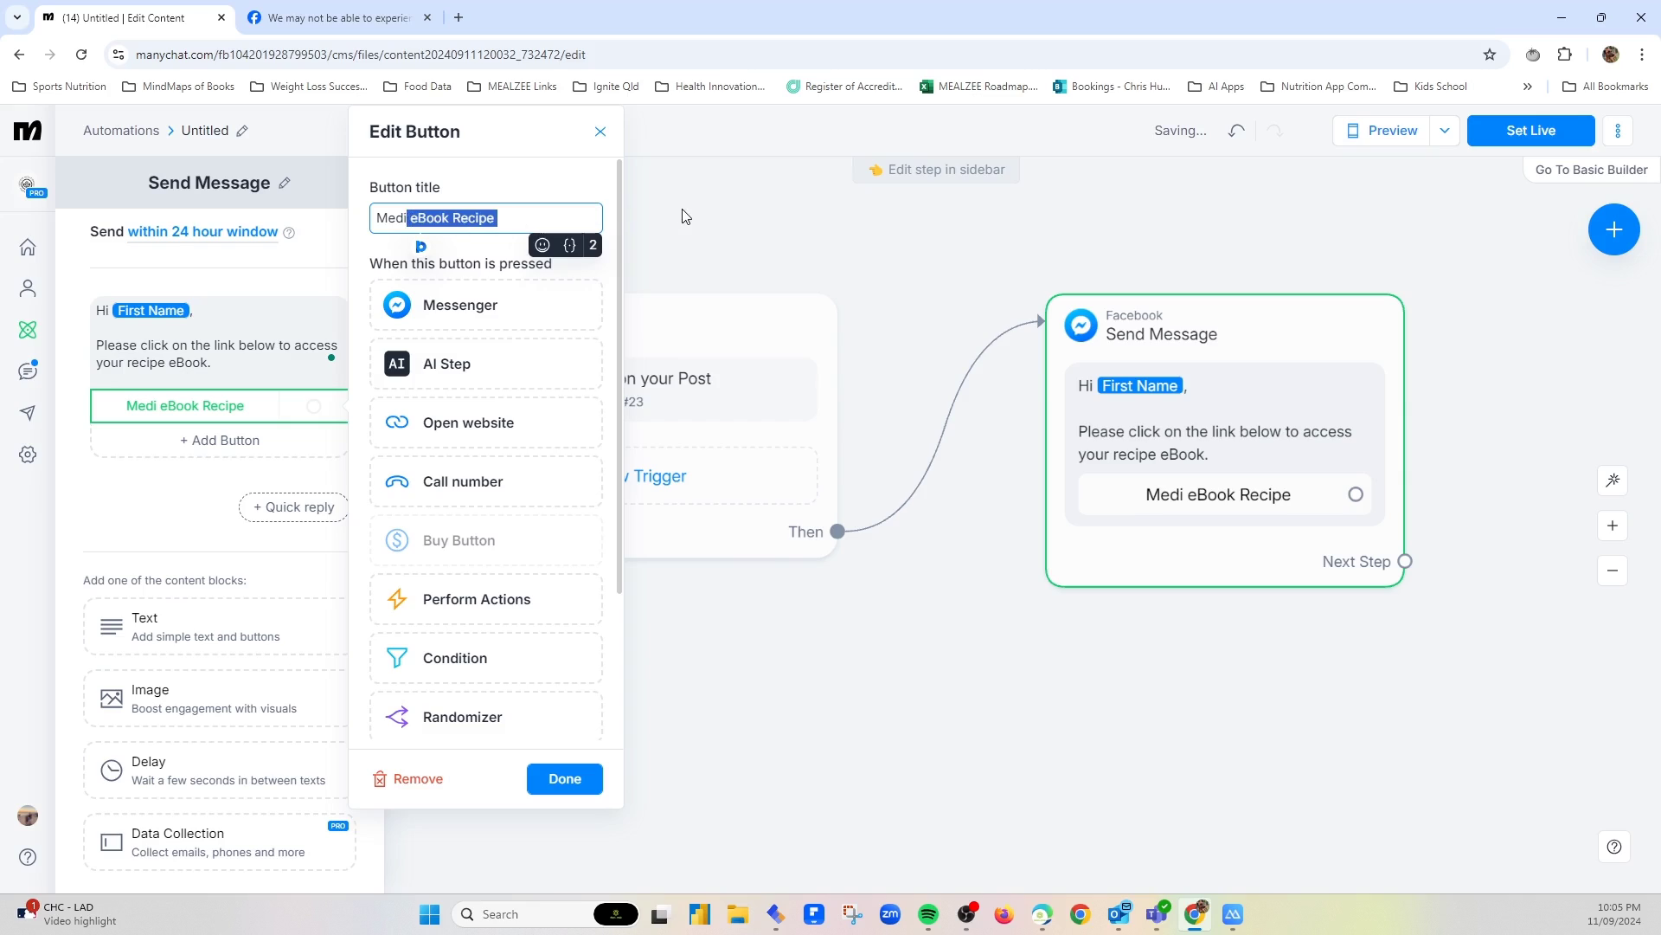
key("BackSpace")
key("BackSpace")
key("BackSpace")
key("BackSpace")
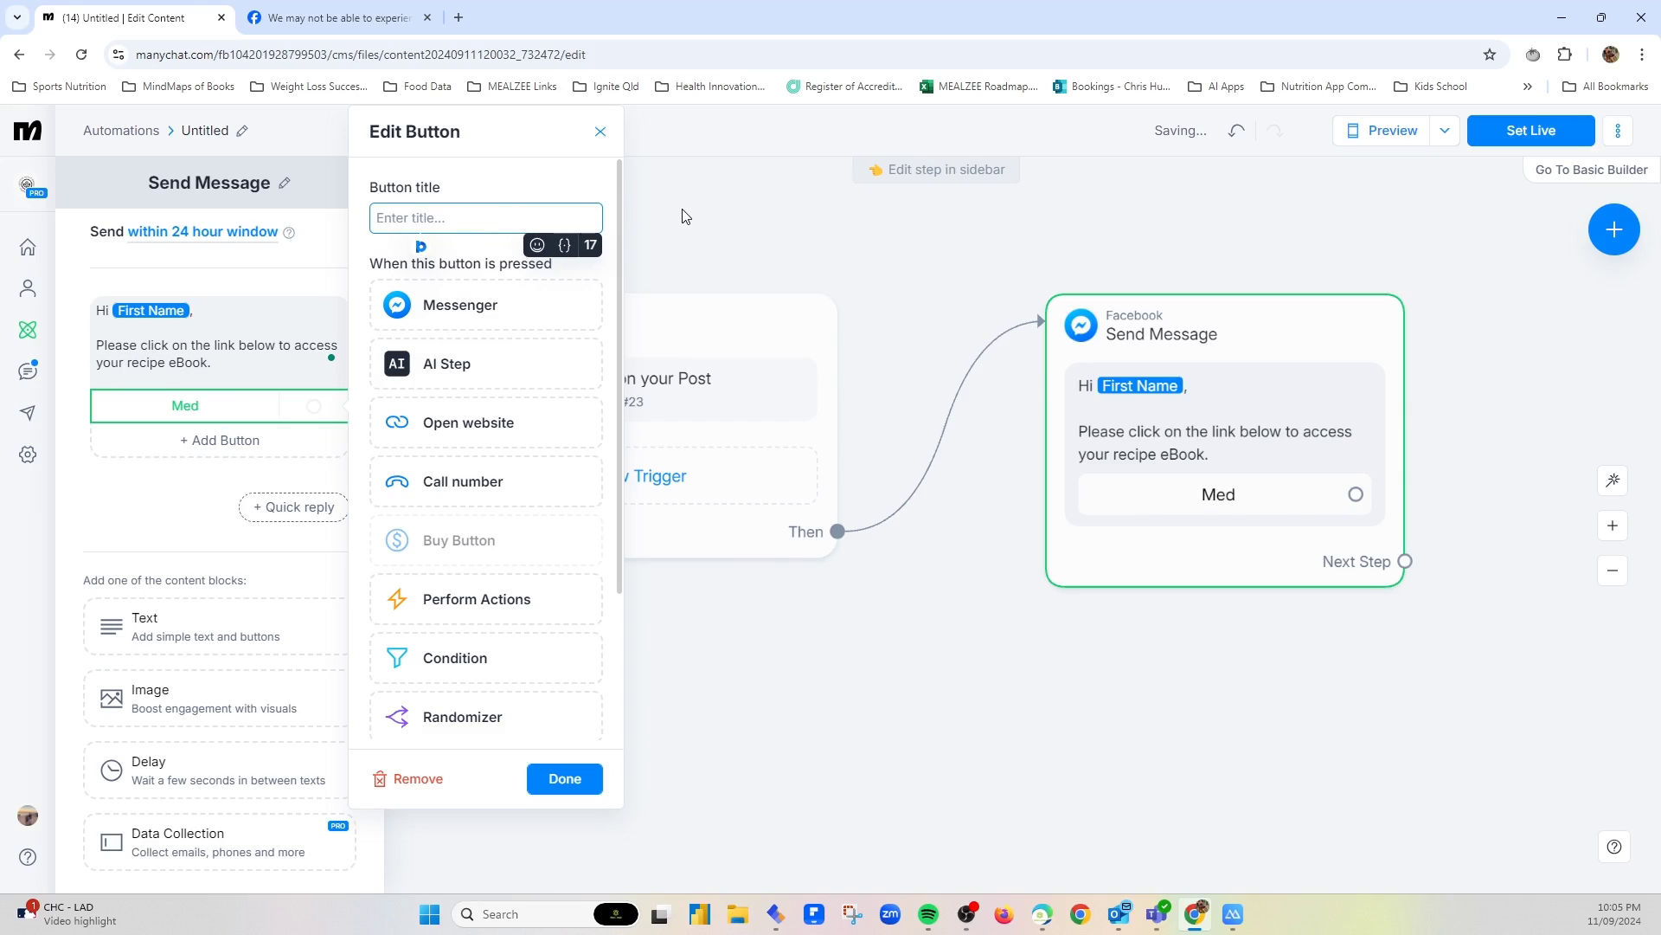
type("Medi Recipe ")
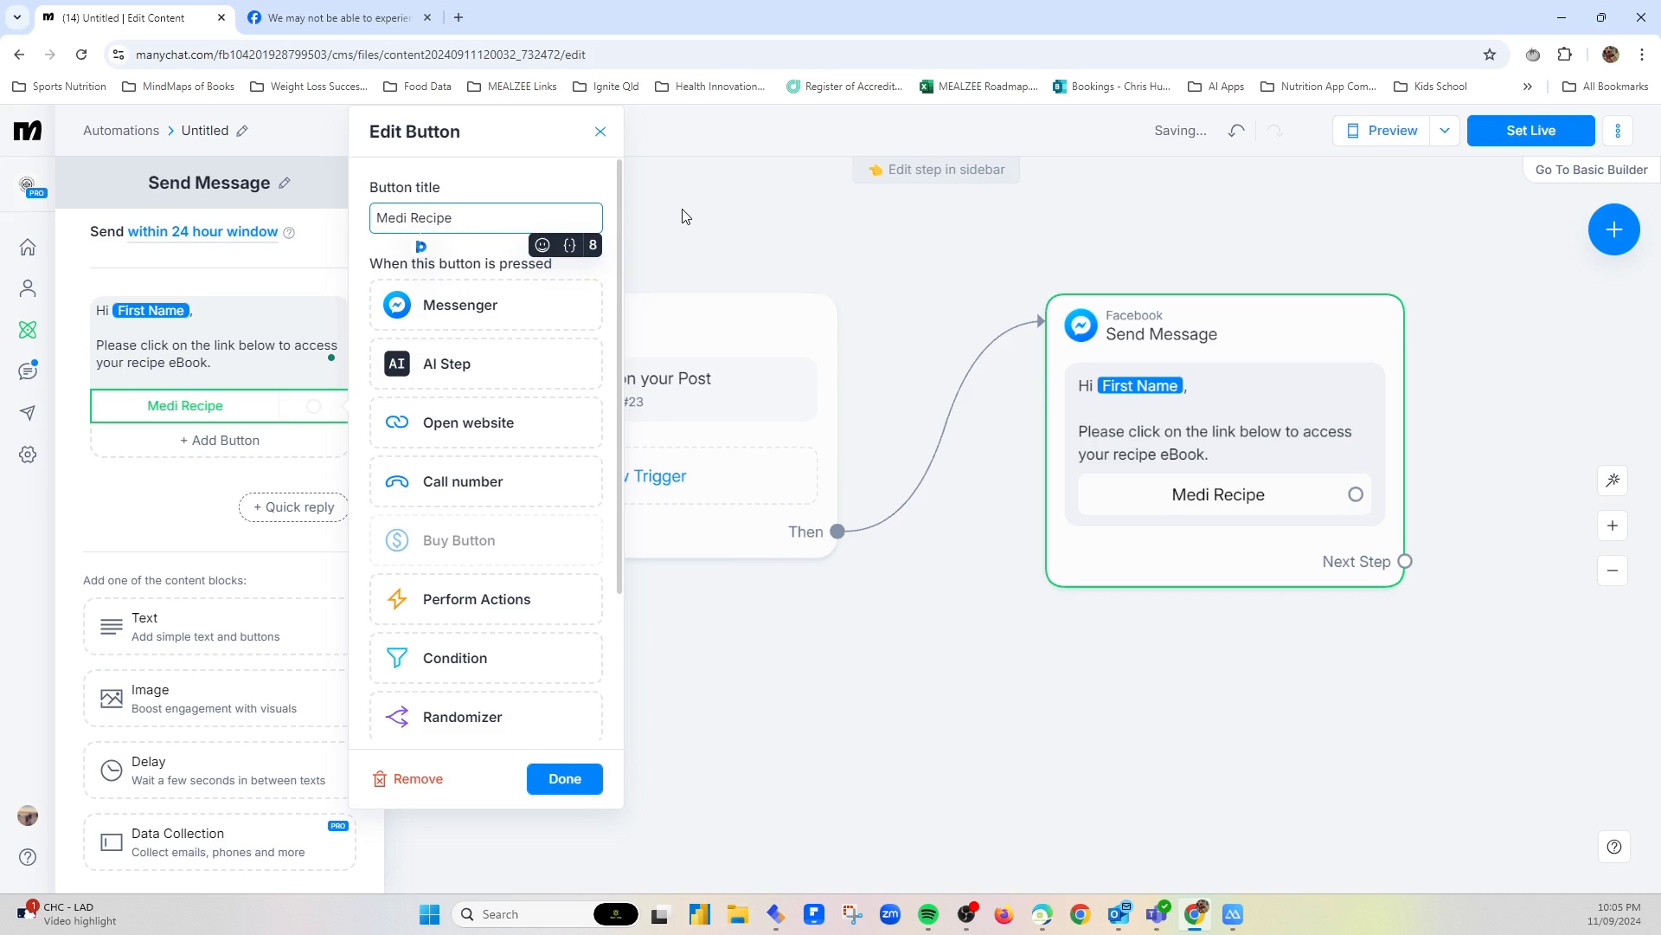
type("eBOok")
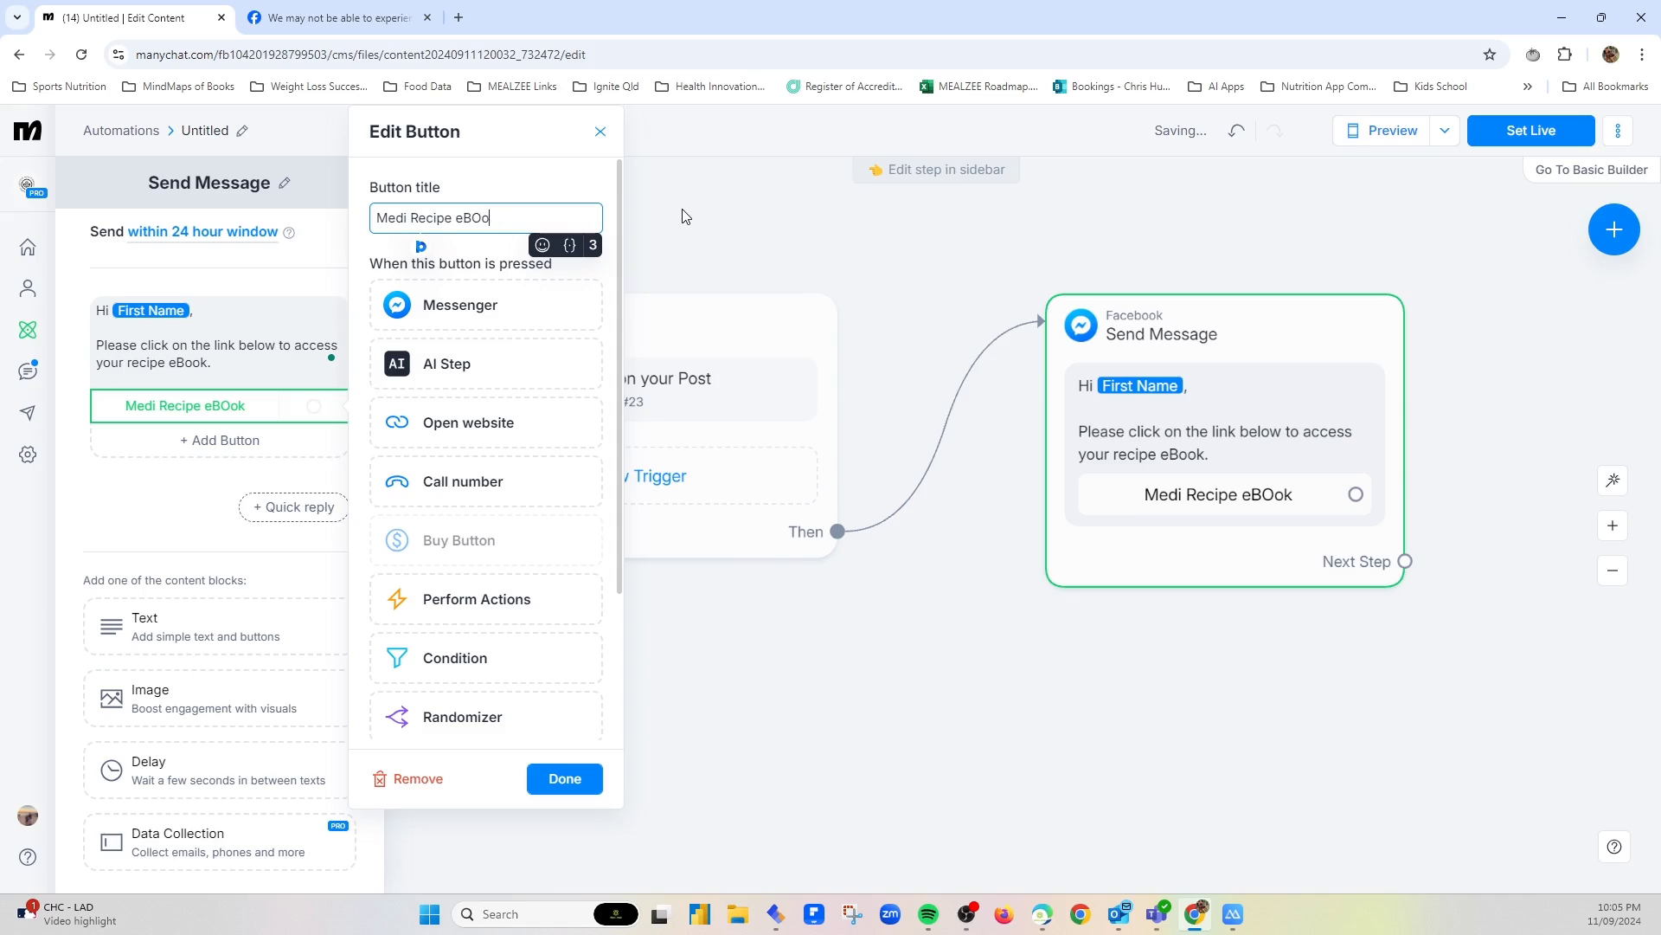
key("BackSpace")
key("BackSpace")
type("ook")
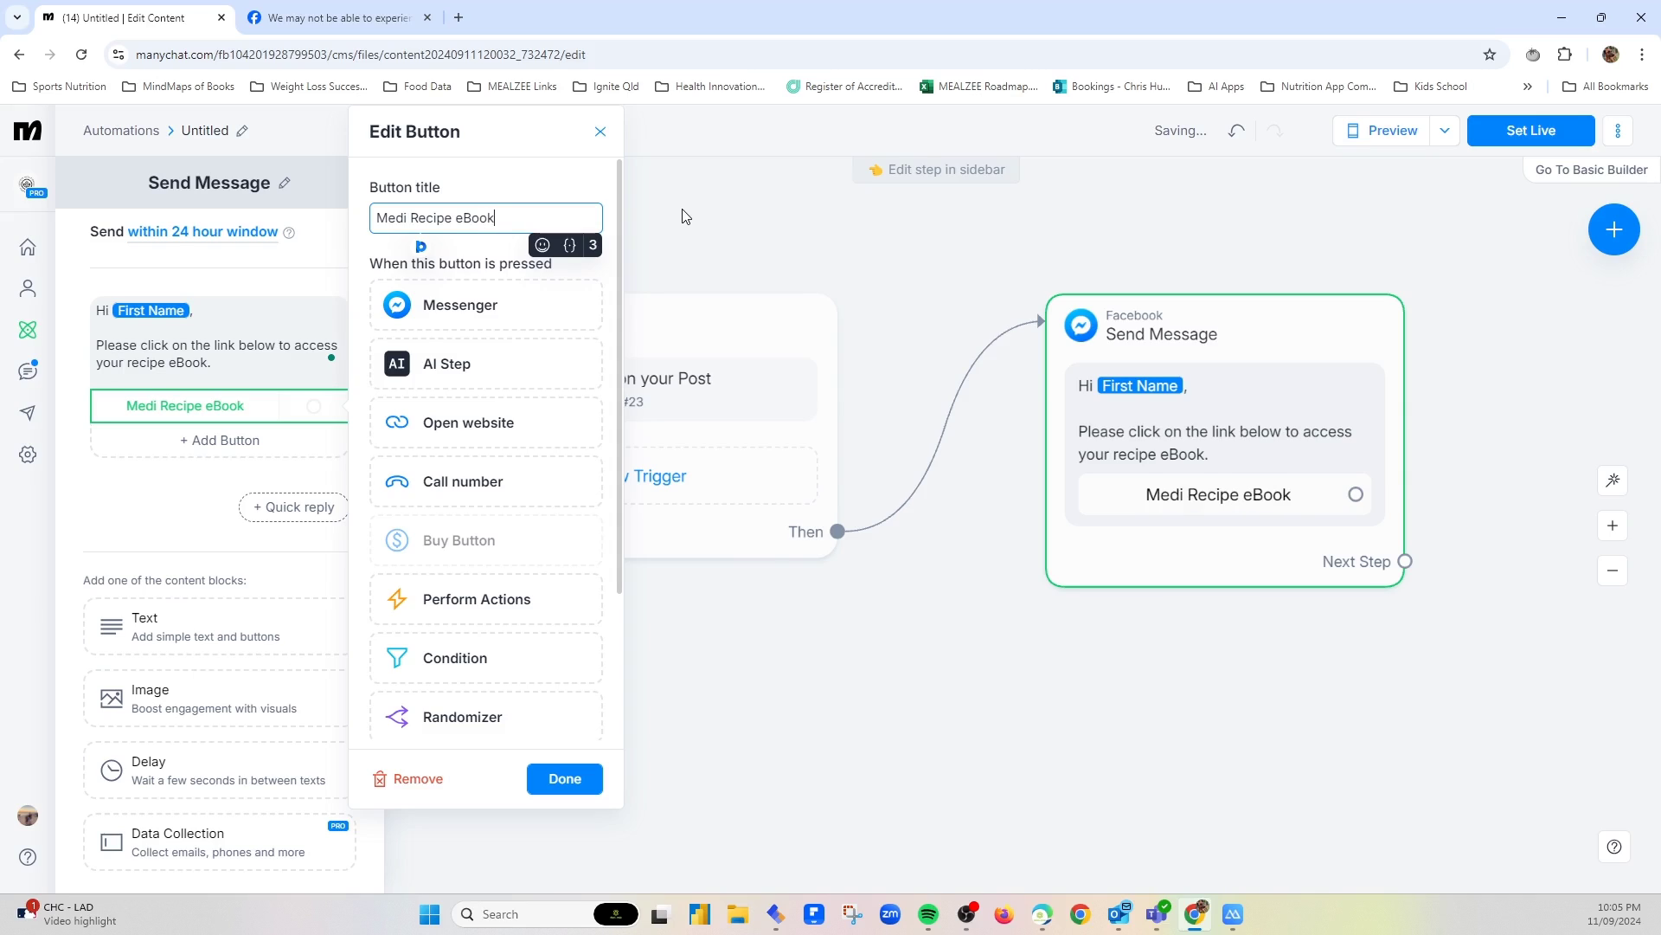
left_click(468, 424)
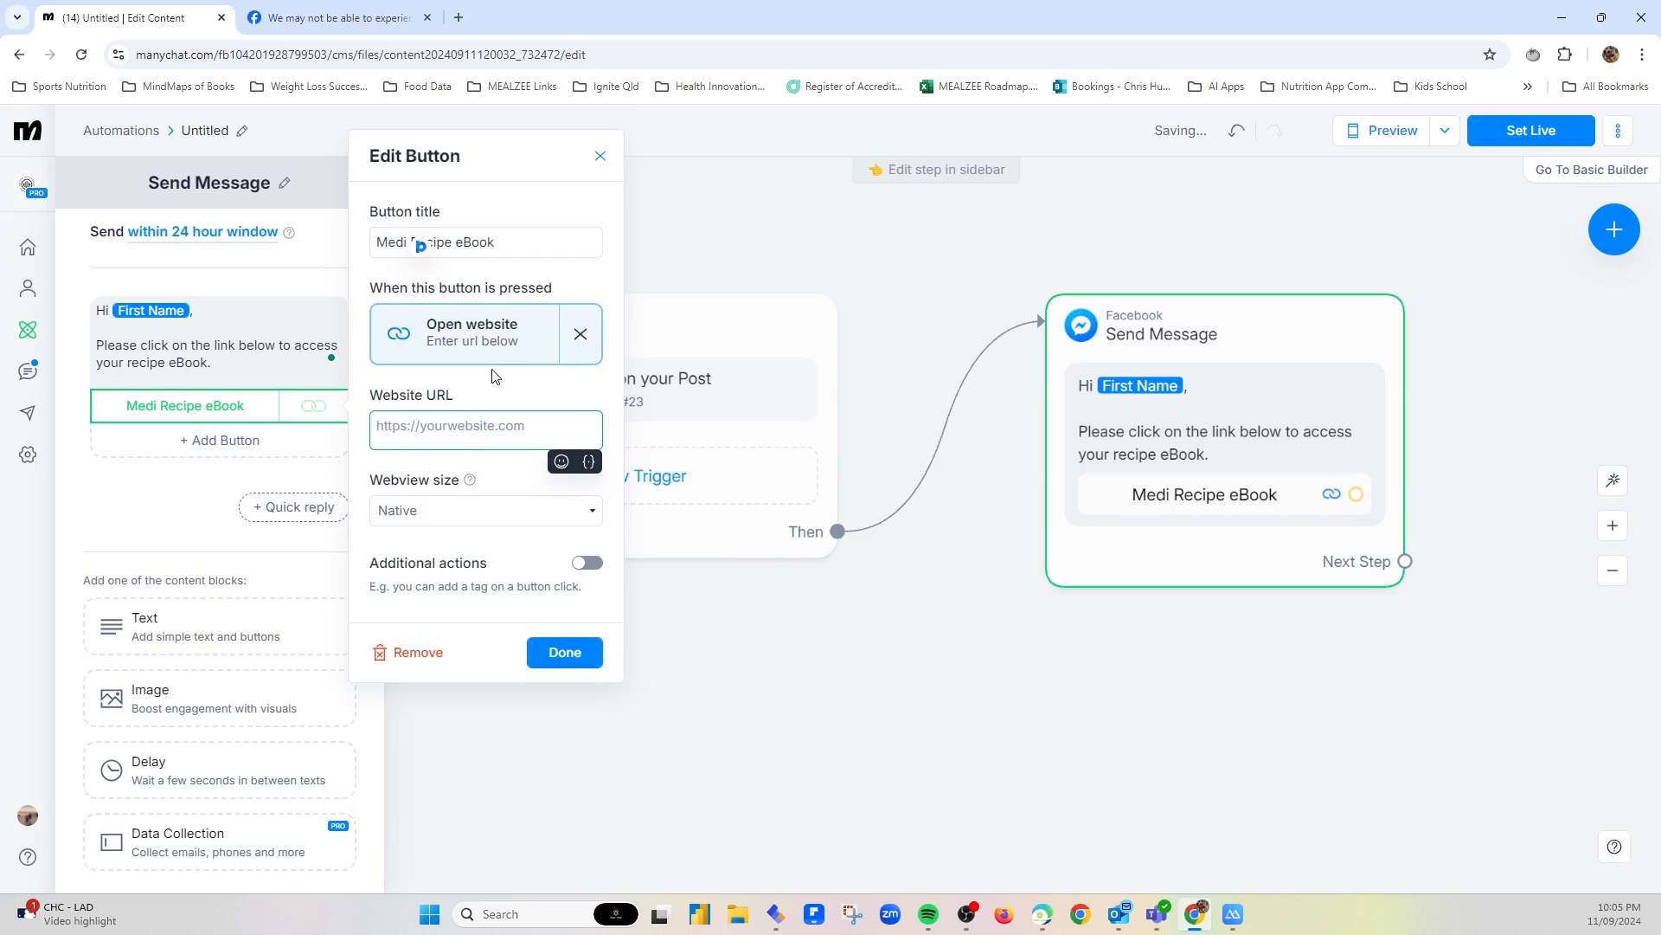
type("https://mealguide.pro/promoebookpage/YourNutritionPro/MediterraneanRecipeeBook?i=adSJoKnZMV8NTfD8NYHE")
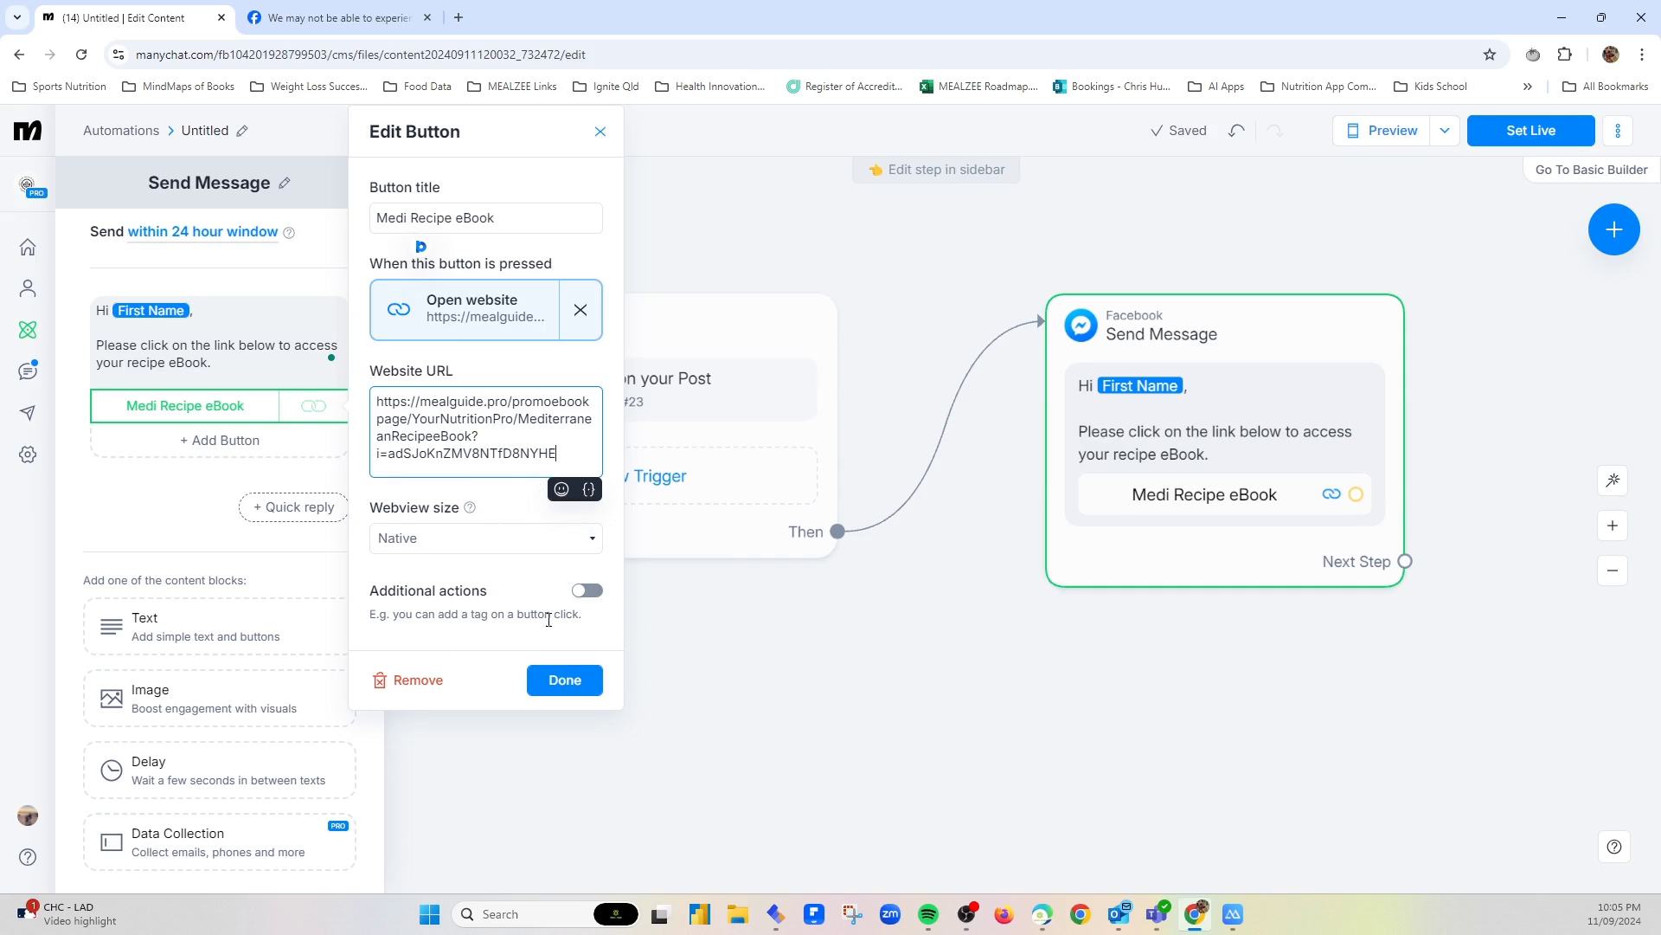
Step: Finish the button and preview the automation as a phone chat
left_click(564, 686)
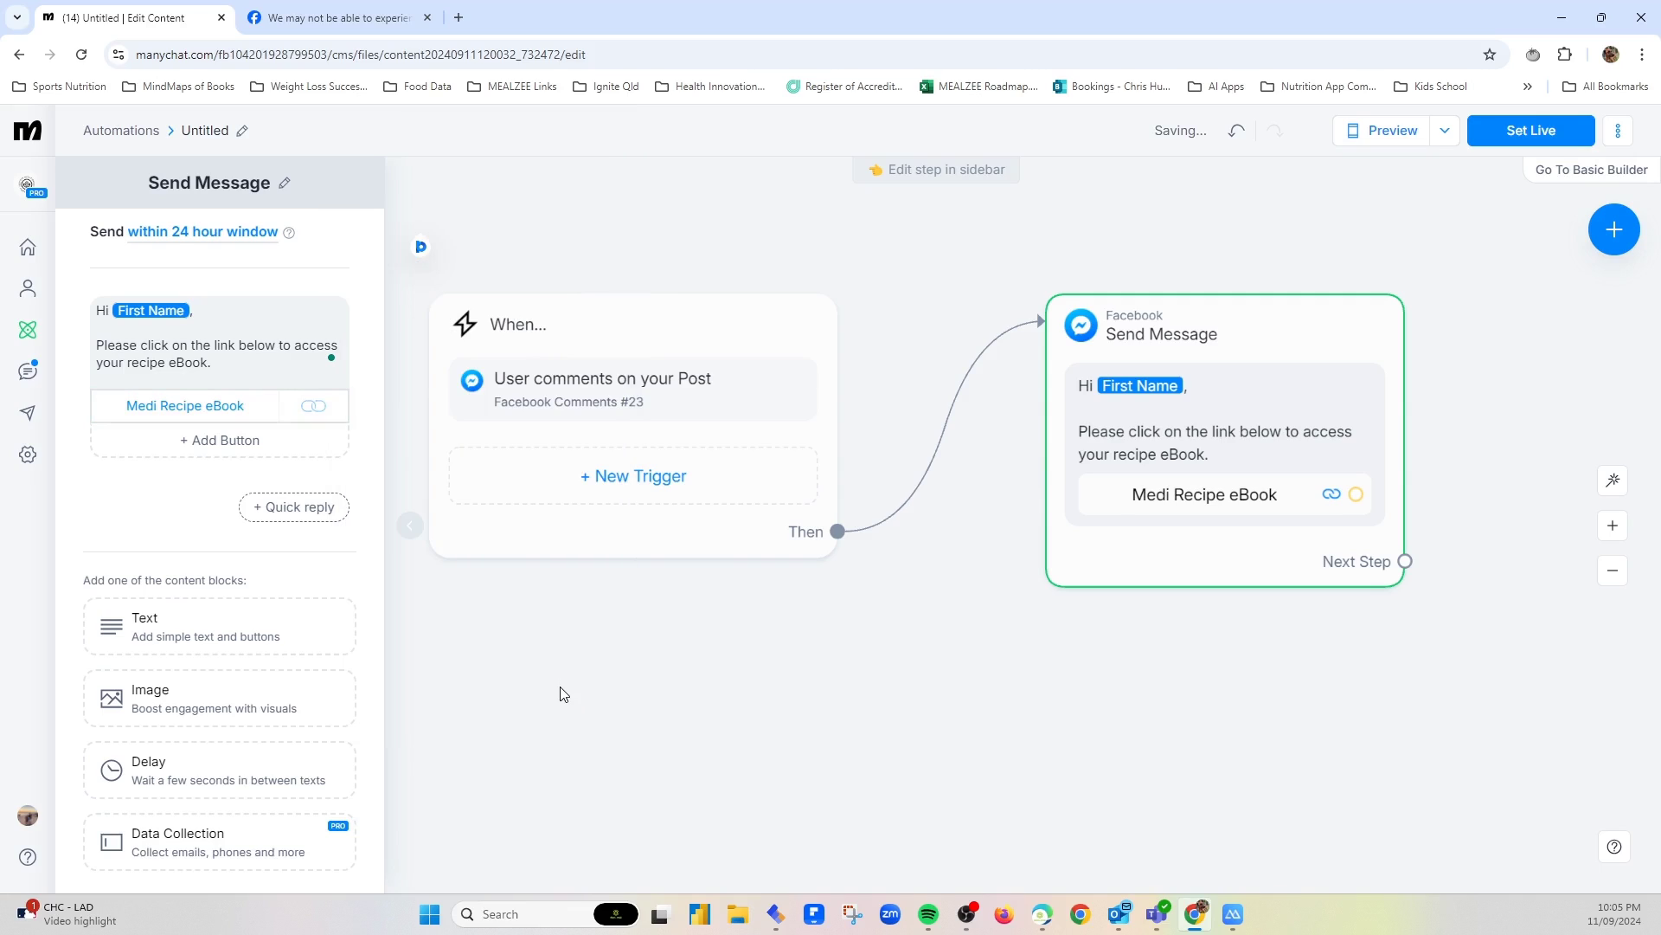
left_click(1381, 131)
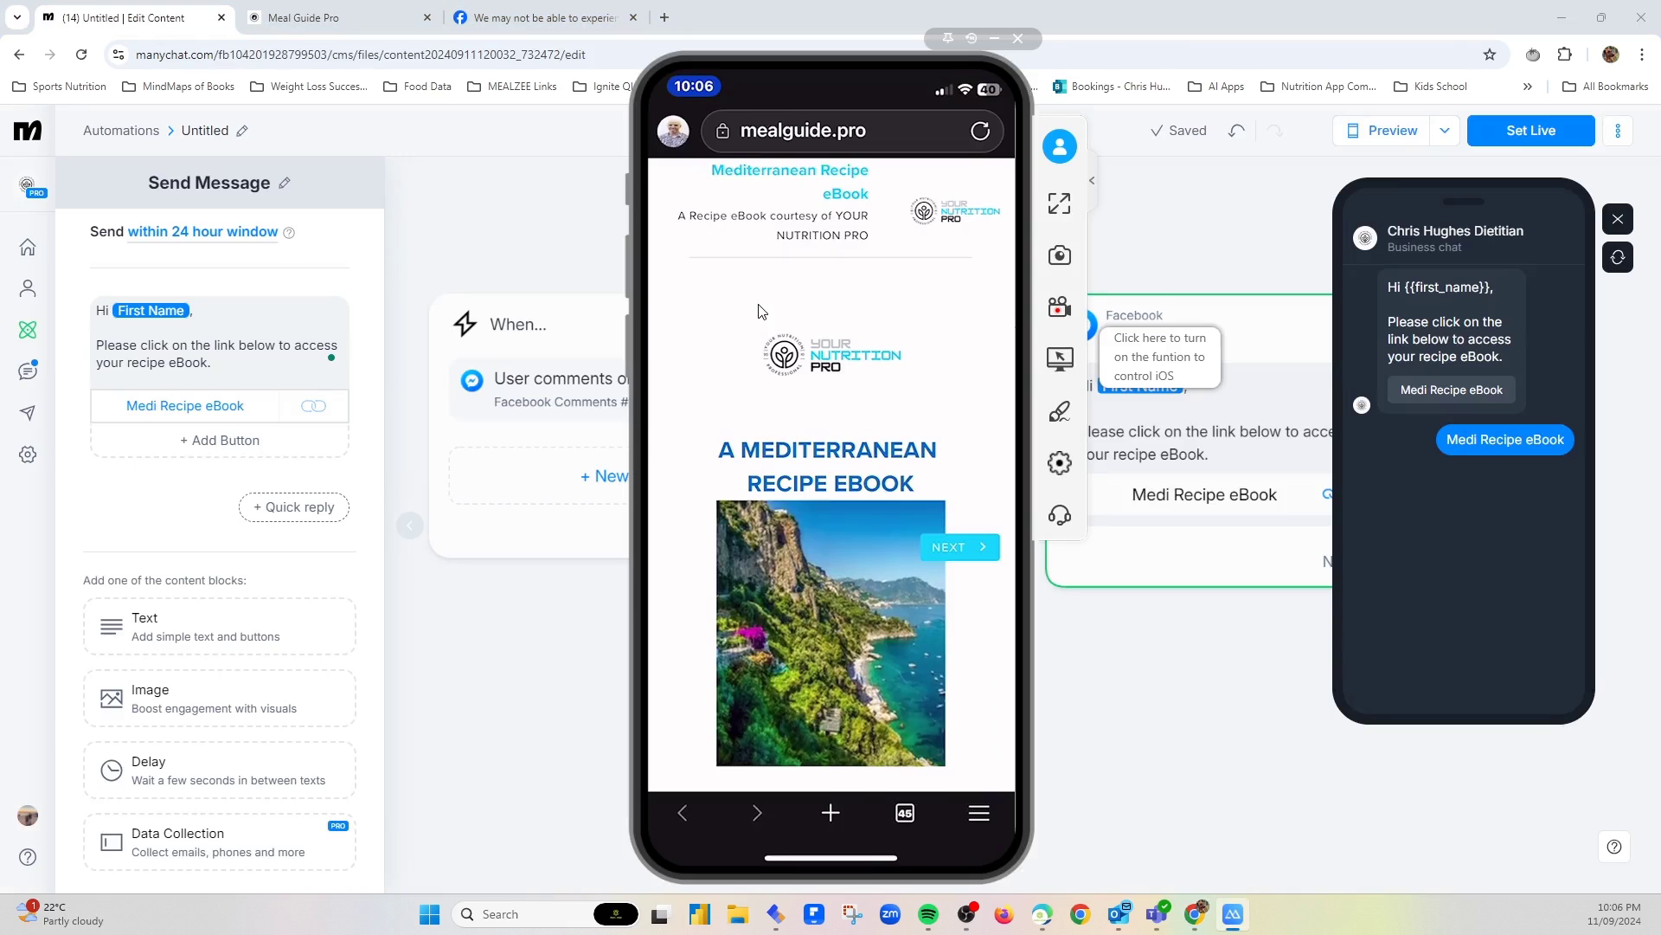
left_click(1255, 718)
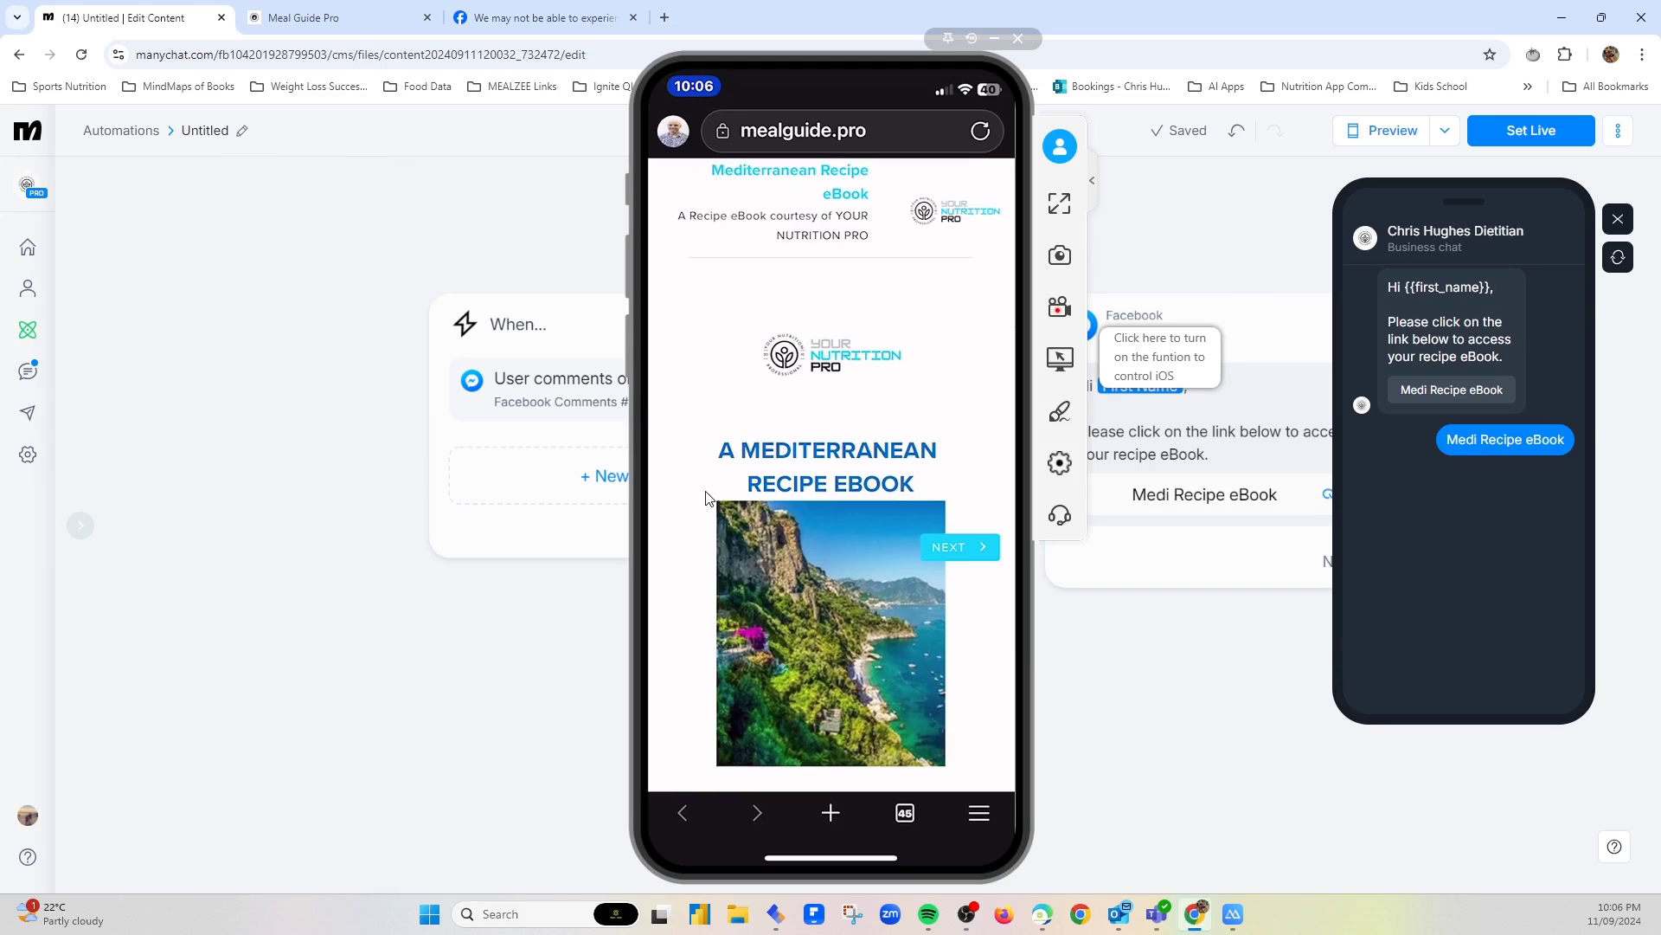